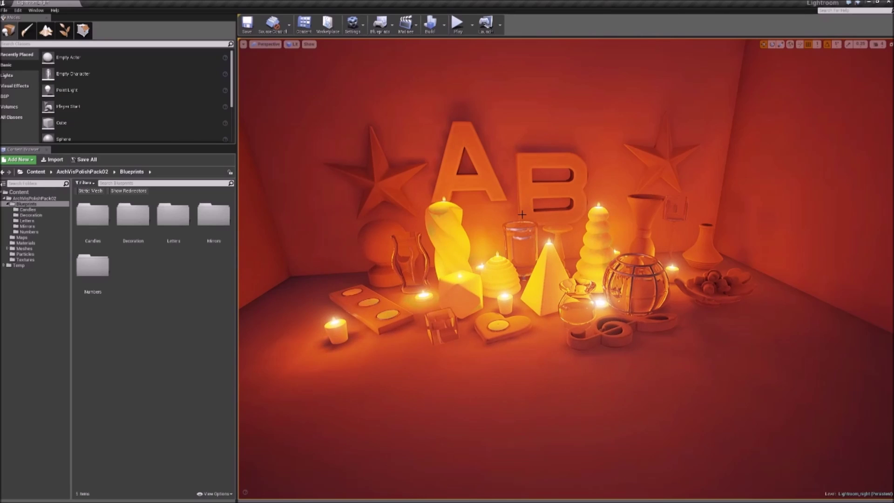
{"action": "left_click_drag", "start_coordinate": [522, 196], "coordinate": [484, 154]}
{"action": "left_click_drag", "start_coordinate": [517, 112], "coordinate": [500, 215]}
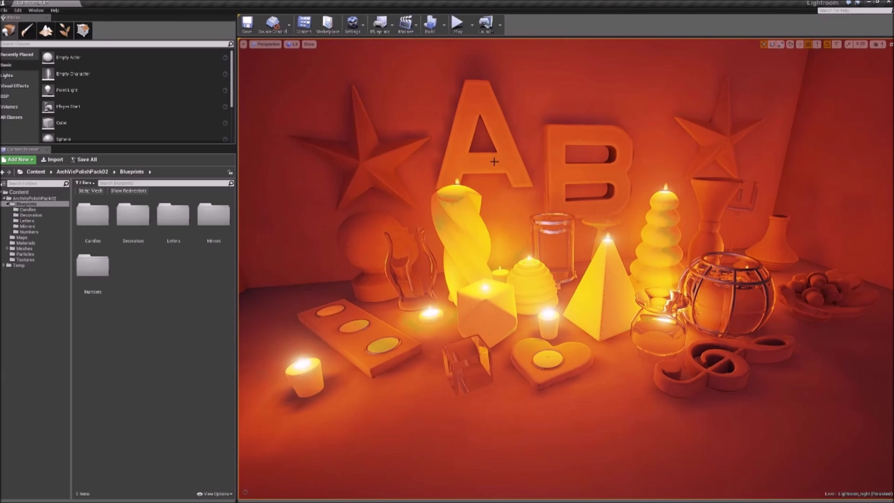
{"action": "left_click_drag", "start_coordinate": [500, 215], "coordinate": [500, 223]}
{"action": "mouse_move", "coordinate": [549, 177]}
{"action": "left_mouse_down"}
{"action": "mouse_move", "coordinate": [549, 205]}
{"action": "mouse_move", "coordinate": [549, 178]}
{"action": "left_mouse_up"}
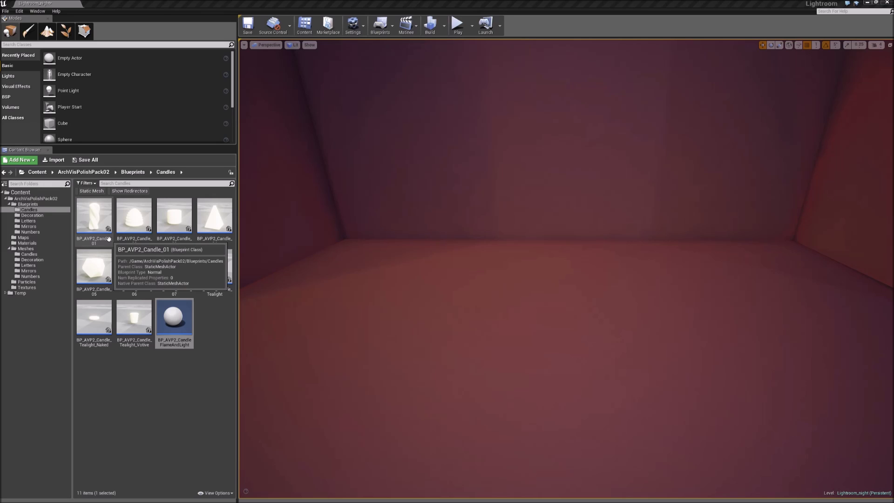
Place a BP_AVP2_Candle_01 twisted candle on the floor of the empty room
{"action": "left_click_drag", "start_coordinate": [98, 229], "coordinate": [436, 285]}
{"action": "scroll", "coordinate": [525, 258], "scroll_direction": "up", "scroll_amount": 3}
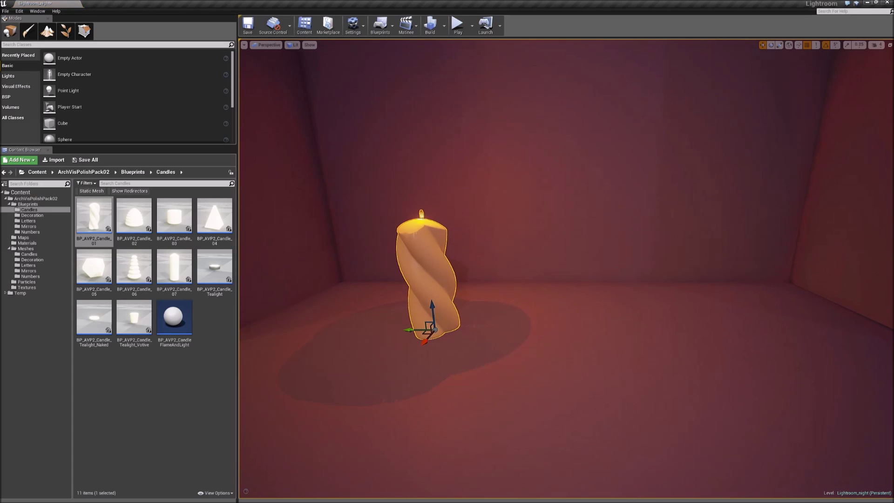
{"action": "scroll", "coordinate": [520, 232], "scroll_direction": "down", "scroll_amount": 2}
{"action": "scroll", "coordinate": [519, 233], "scroll_direction": "up", "scroll_amount": 2}
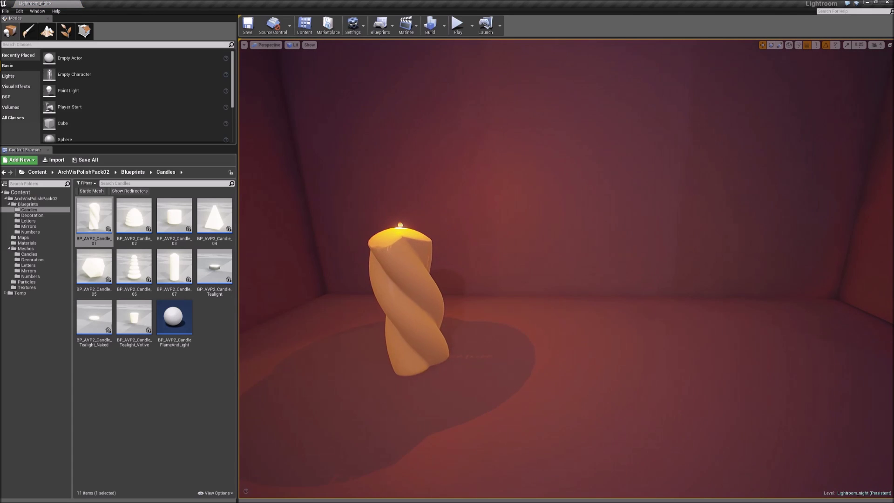
{"action": "scroll", "coordinate": [520, 233], "scroll_direction": "up", "scroll_amount": 1}
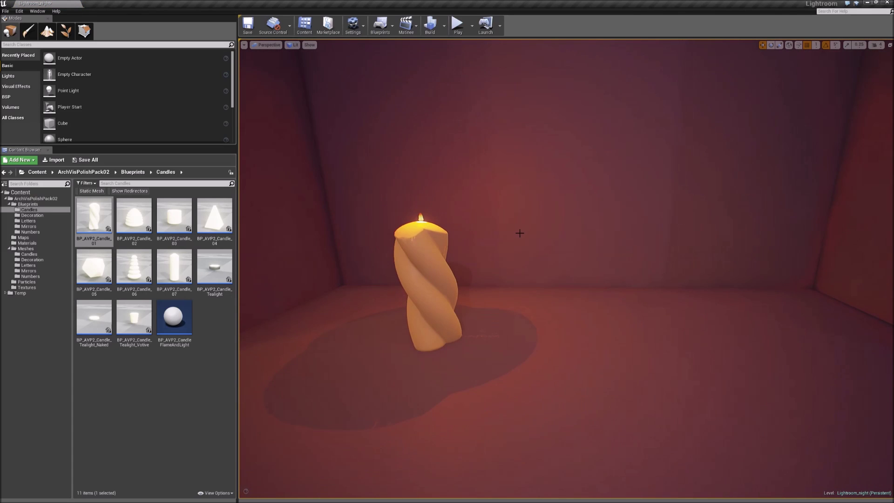
Show the twisted candle's details in an enlarged window beside it and toggle its Lit option off and back on
{"action": "left_click", "coordinate": [423, 248]}
{"action": "double_click", "coordinate": [423, 248]}
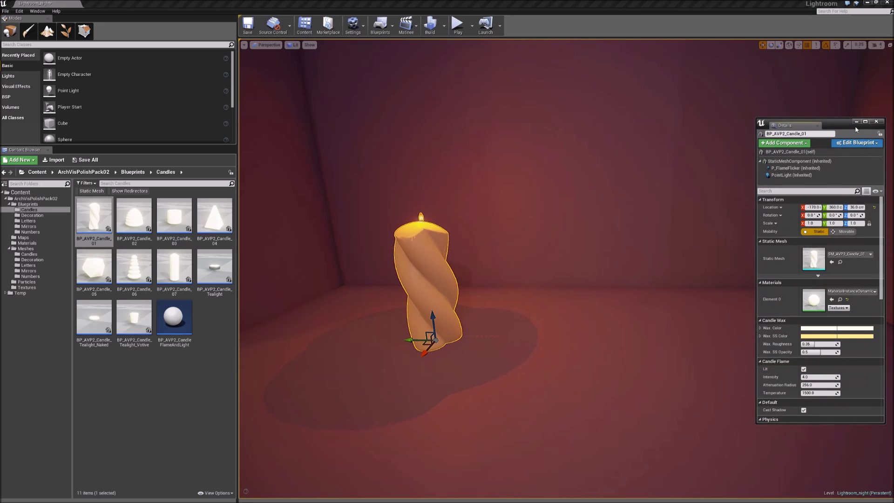
{"action": "left_click_drag", "start_coordinate": [856, 130], "coordinate": [740, 99]}
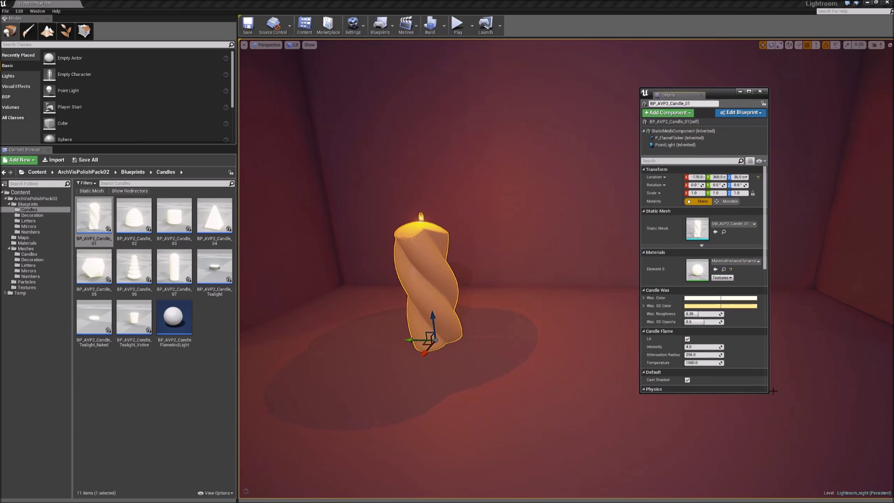
{"action": "left_click_drag", "start_coordinate": [770, 393], "coordinate": [820, 442]}
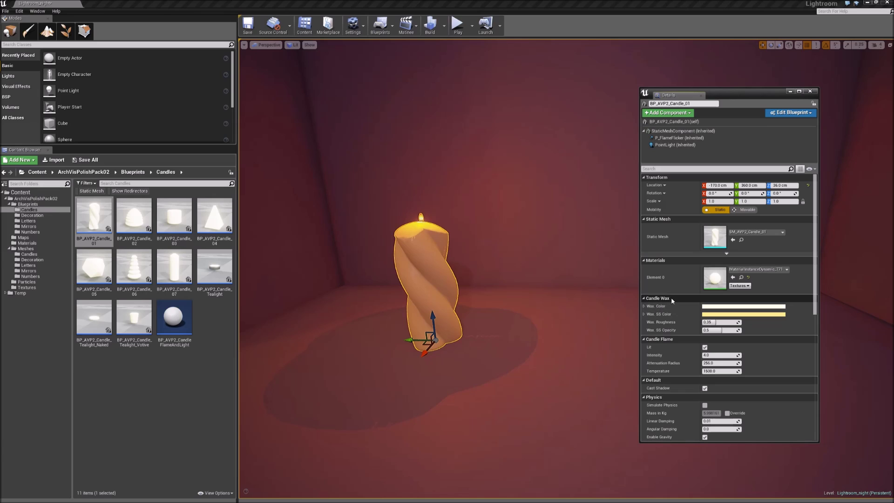
{"action": "left_click", "coordinate": [705, 347]}
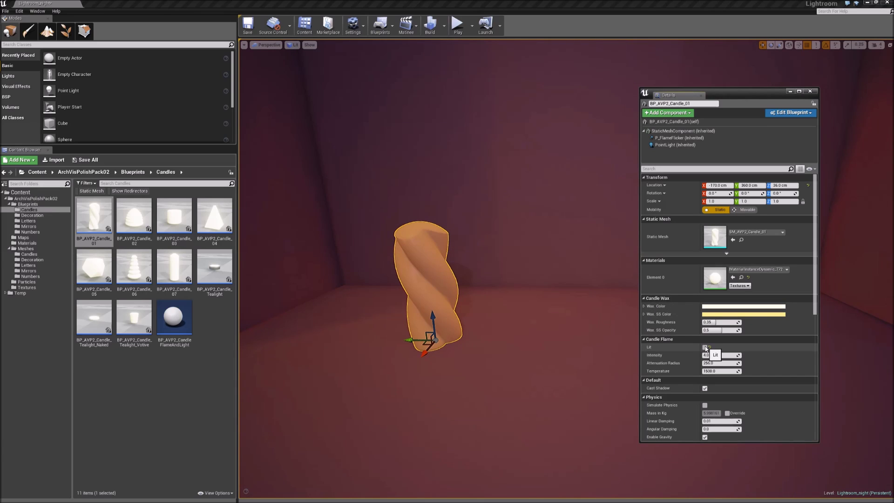
{"action": "left_click", "coordinate": [705, 347]}
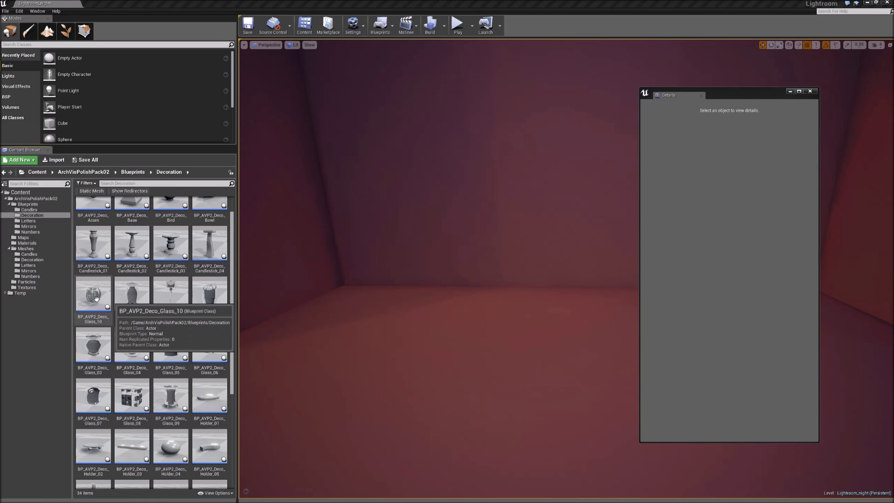
Place the BP_AVP2_Deco_Glass_10, Glass_09 and Glass_03 candle glasses side by side on the room's floor
{"action": "right_click_drag", "start_coordinate": [340, 339], "coordinate": [279, 354]}
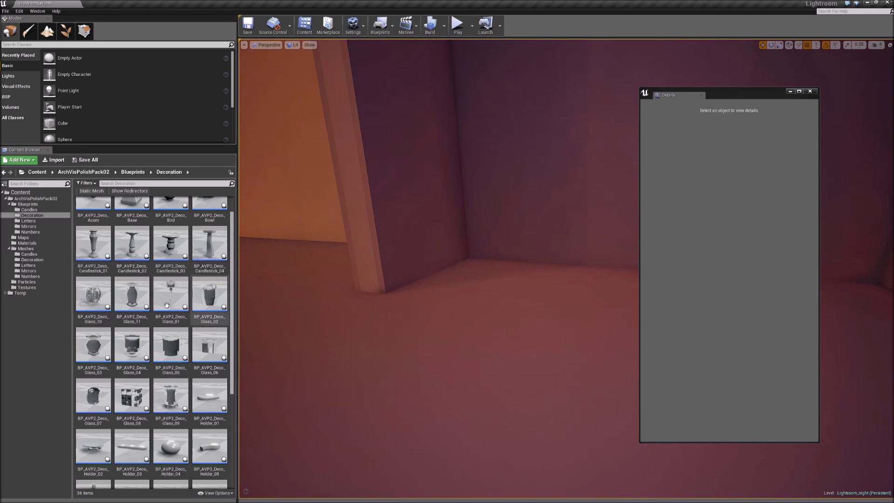
{"action": "left_click_drag", "start_coordinate": [93, 293], "coordinate": [498, 324]}
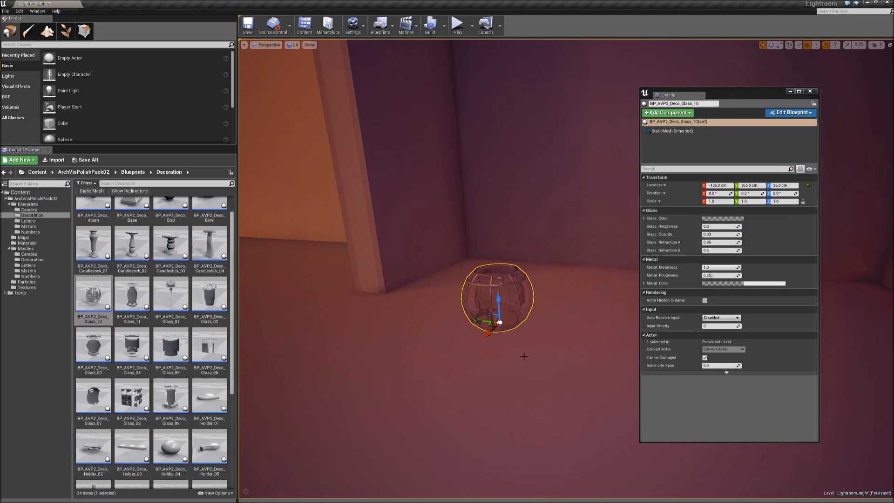
{"action": "right_click_drag", "start_coordinate": [523, 355], "coordinate": [545, 354]}
{"action": "left_click_drag", "start_coordinate": [455, 342], "coordinate": [423, 335]}
{"action": "left_click_drag", "start_coordinate": [171, 397], "coordinate": [500, 292]}
{"action": "left_click_drag", "start_coordinate": [93, 344], "coordinate": [564, 318]}
{"action": "right_click_drag", "start_coordinate": [564, 318], "coordinate": [624, 238]}
{"action": "key", "text": "Escape"}
Examine the three glasses' glass and metal parameters, trying a metal roughness of about 0.98 on the round caged one and resetting it
{"action": "left_click", "coordinate": [499, 253]}
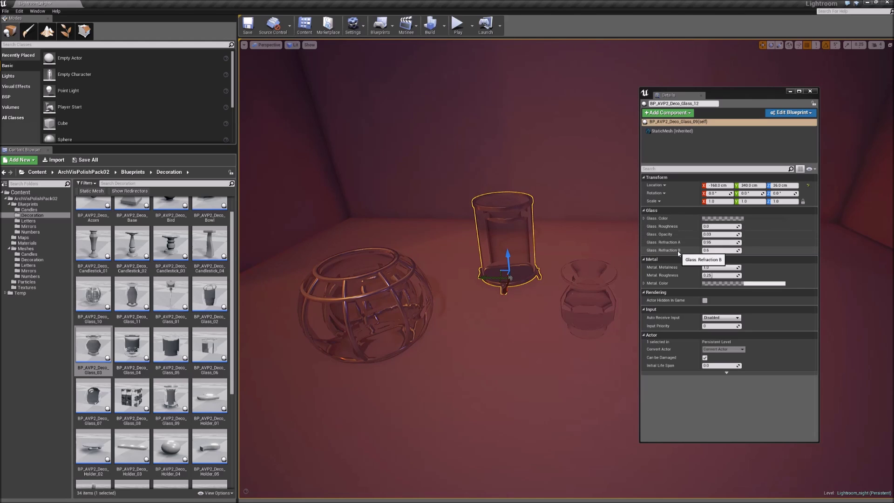
{"action": "left_click", "coordinate": [394, 299]}
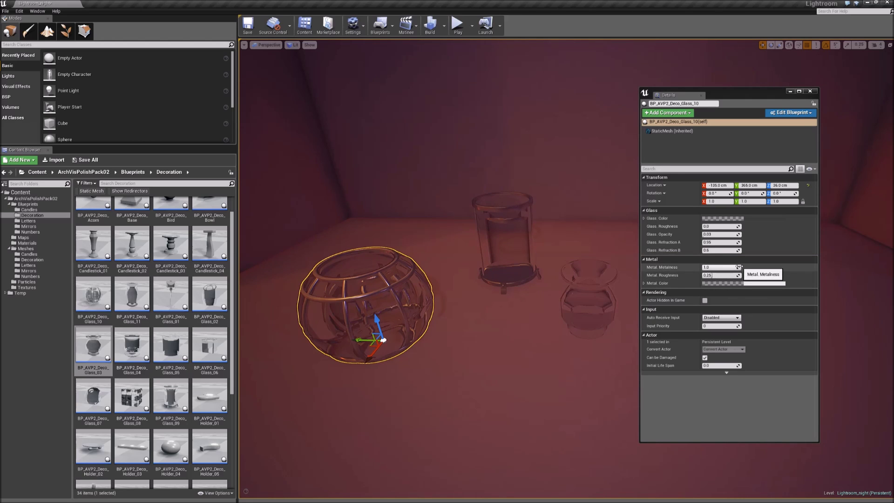
{"action": "mouse_move", "coordinate": [737, 275]}
{"action": "left_mouse_down"}
{"action": "mouse_move", "coordinate": [767, 275]}
{"action": "mouse_move", "coordinate": [702, 275]}
{"action": "mouse_move", "coordinate": [740, 275]}
{"action": "left_mouse_up"}
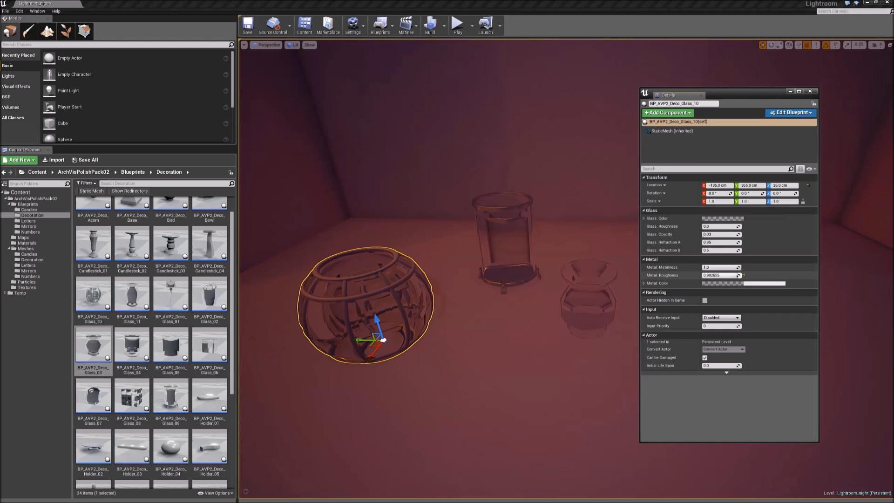
{"action": "left_click", "coordinate": [743, 275]}
{"action": "left_click", "coordinate": [578, 277]}
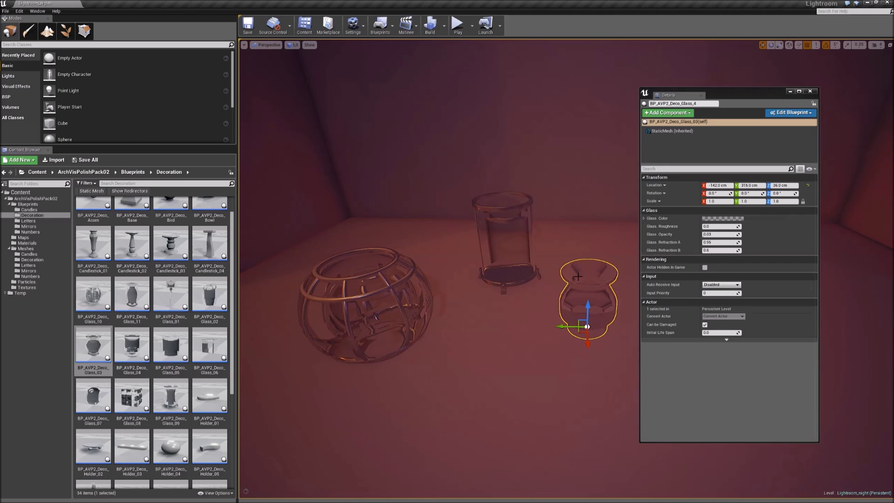
{"action": "scroll", "coordinate": [591, 223], "scroll_direction": "down", "scroll_amount": 3}
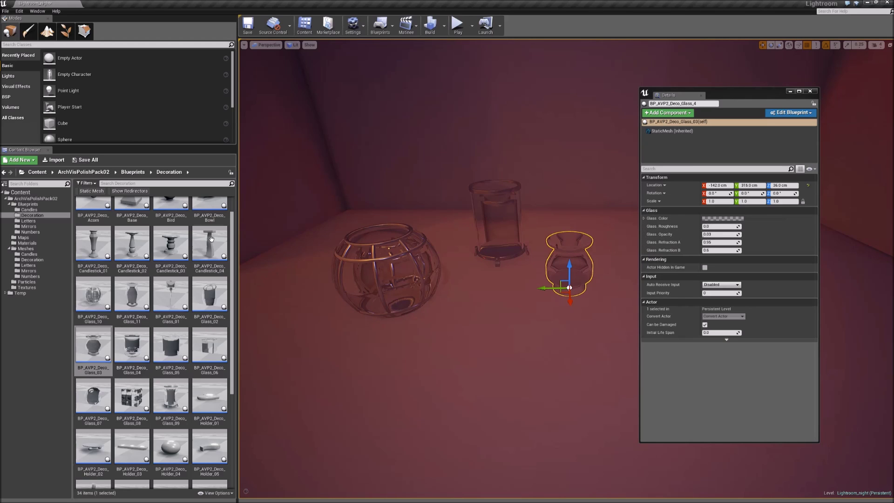
Place a BP_AVP2_Candle_Tealight_Votive candle from the Blueprints Candles folder on the floor in front of the three glasses
{"action": "left_click", "coordinate": [29, 209]}
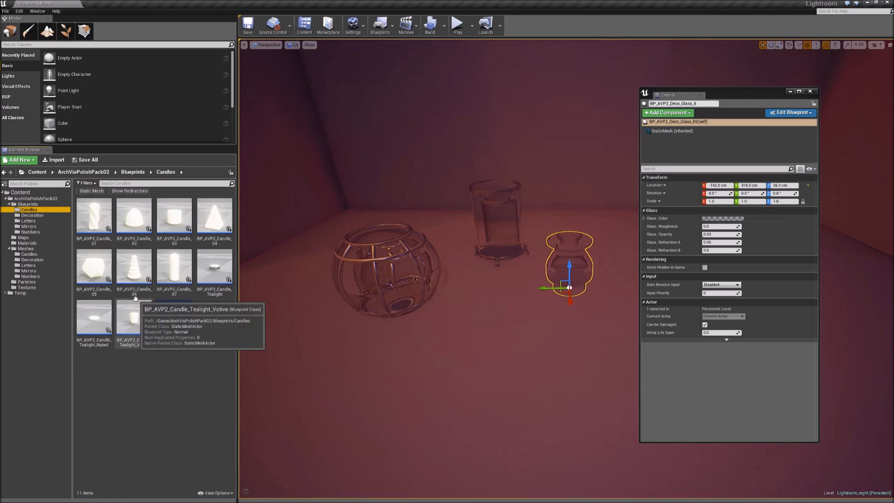
{"action": "left_click_drag", "start_coordinate": [134, 319], "coordinate": [420, 359]}
{"action": "left_click_drag", "start_coordinate": [535, 339], "coordinate": [499, 317]}
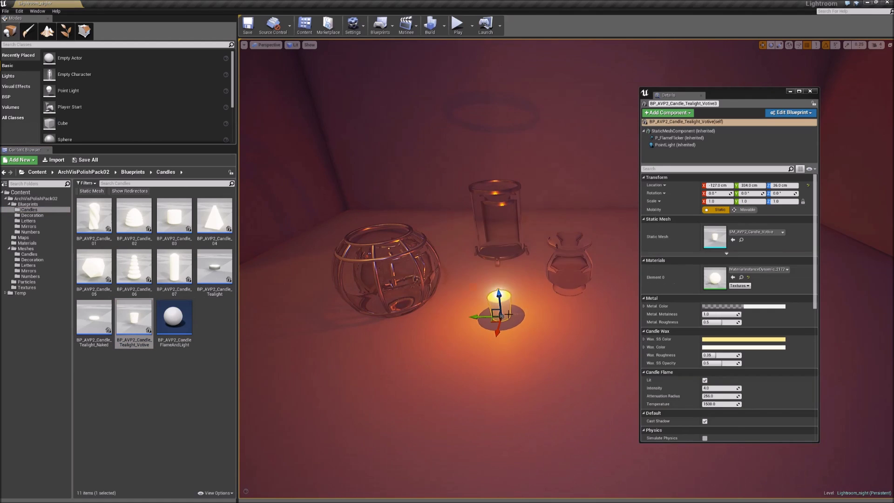
Attach the votive candle to the CandleSocket of the small Glass_03 glass and move the glass together with it
{"action": "right_click_drag", "start_coordinate": [499, 316], "coordinate": [582, 353]}
{"action": "right_click_drag", "start_coordinate": [444, 340], "coordinate": [419, 316]}
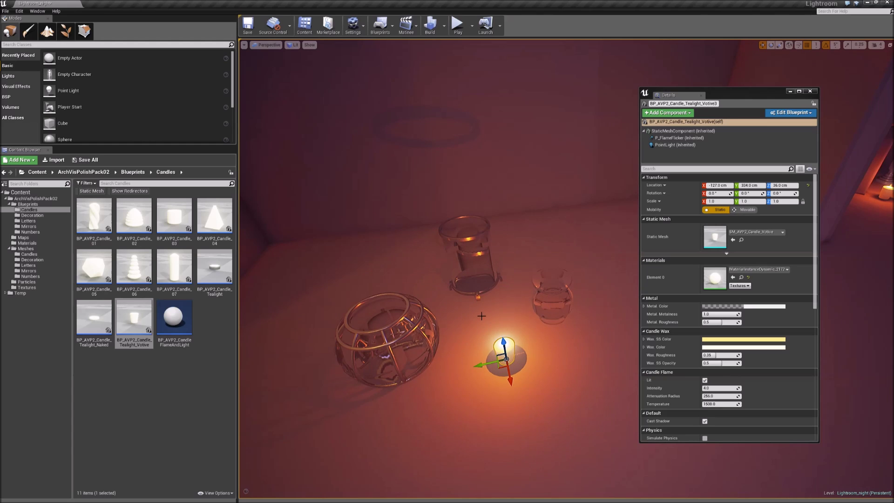
{"action": "right_click_drag", "start_coordinate": [497, 307], "coordinate": [479, 326]}
{"action": "right_click_drag", "start_coordinate": [527, 291], "coordinate": [523, 297]}
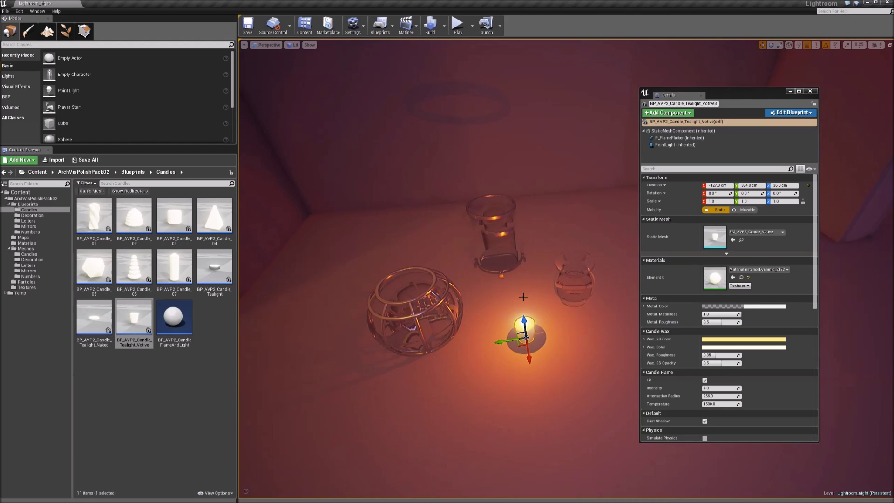
{"action": "right_click", "coordinate": [530, 326]}
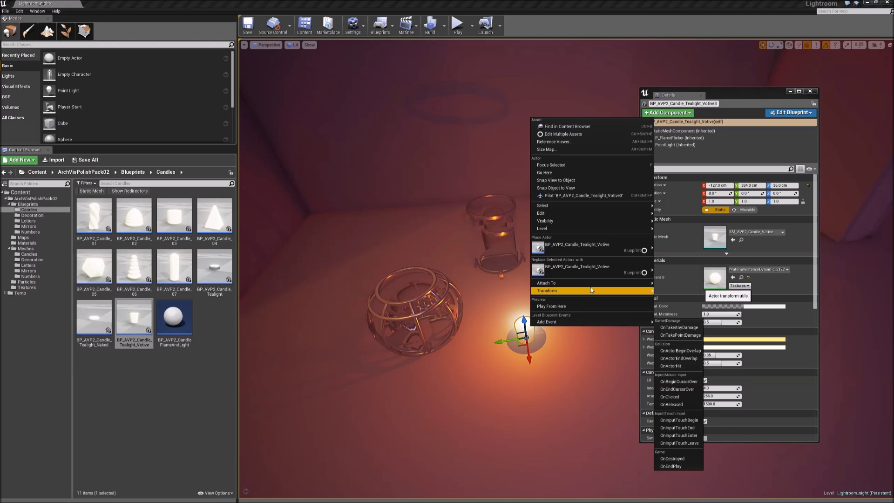
{"action": "mouse_move", "coordinate": [607, 283]}
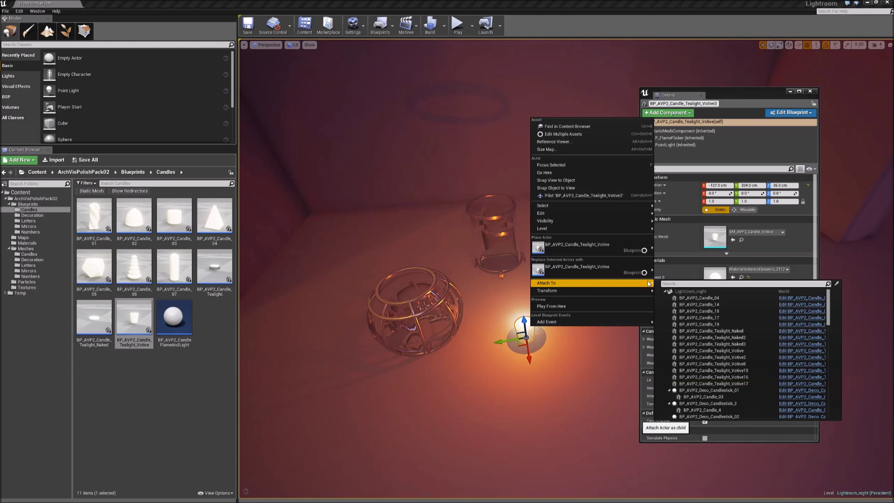
{"action": "left_click", "coordinate": [837, 284]}
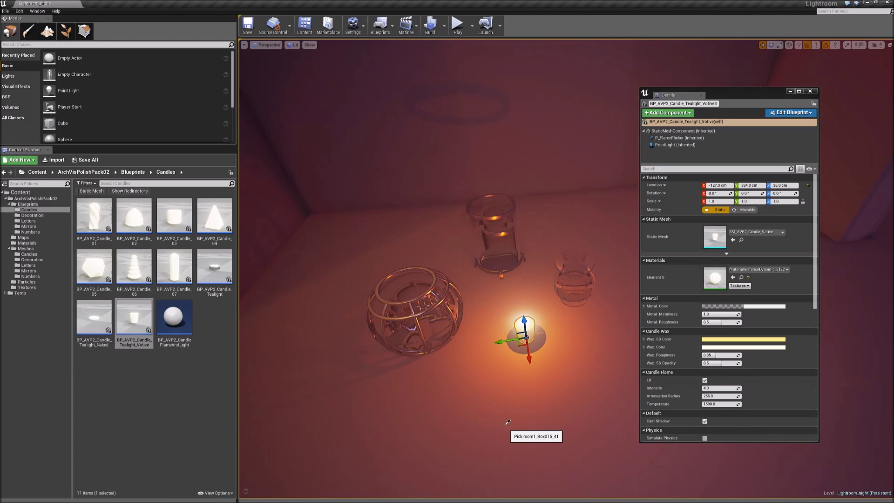
{"action": "left_click", "coordinate": [578, 293]}
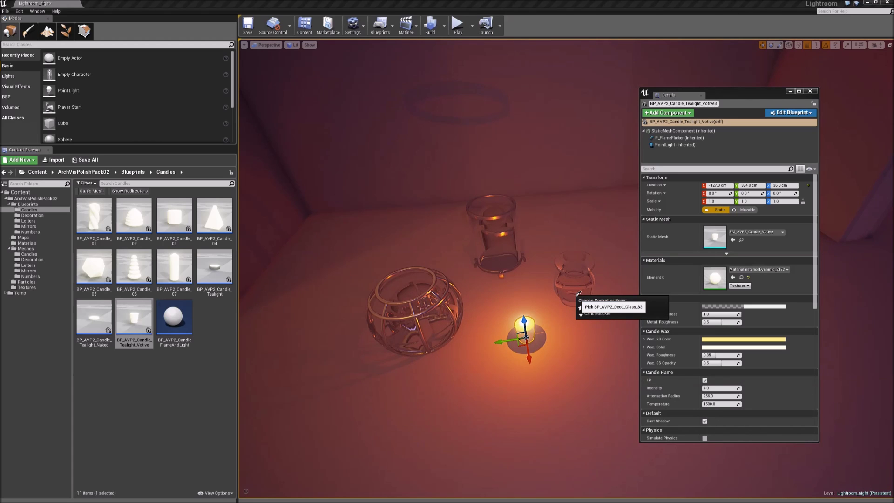
{"action": "left_click", "coordinate": [601, 315]}
{"action": "left_click", "coordinate": [591, 264]}
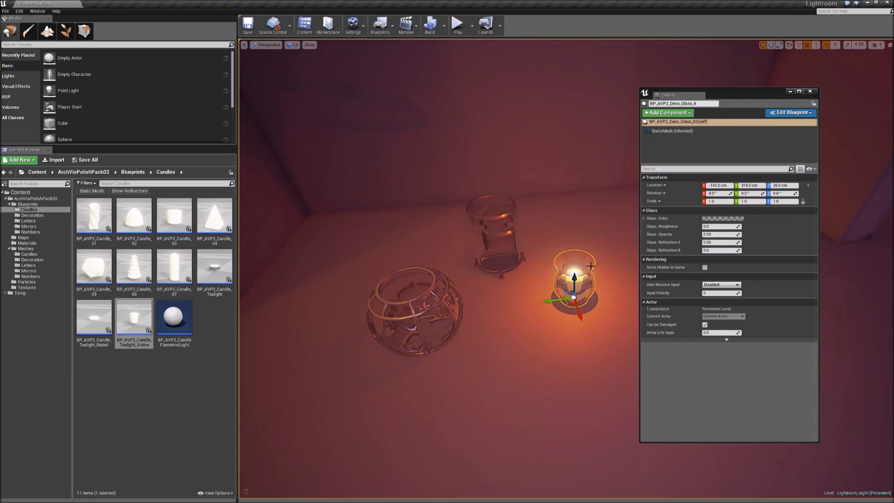
{"action": "left_click_drag", "start_coordinate": [566, 303], "coordinate": [592, 283]}
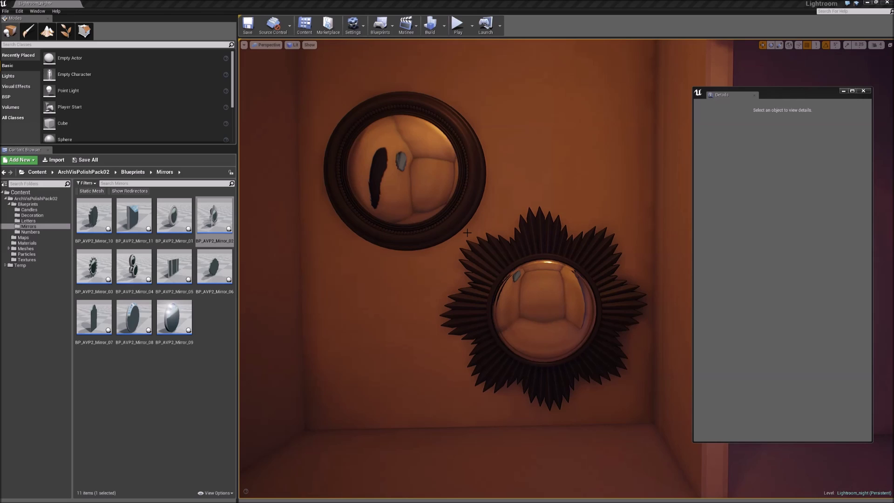
Set the sunburst mirror's frame color to white and its metalness to 1.0
{"action": "scroll", "coordinate": [501, 224], "scroll_direction": "up", "scroll_amount": 4}
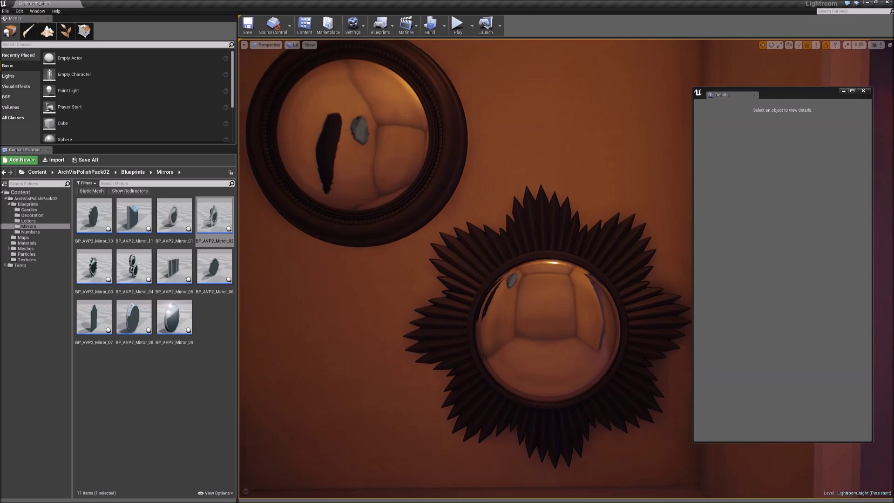
{"action": "left_click", "coordinate": [523, 233]}
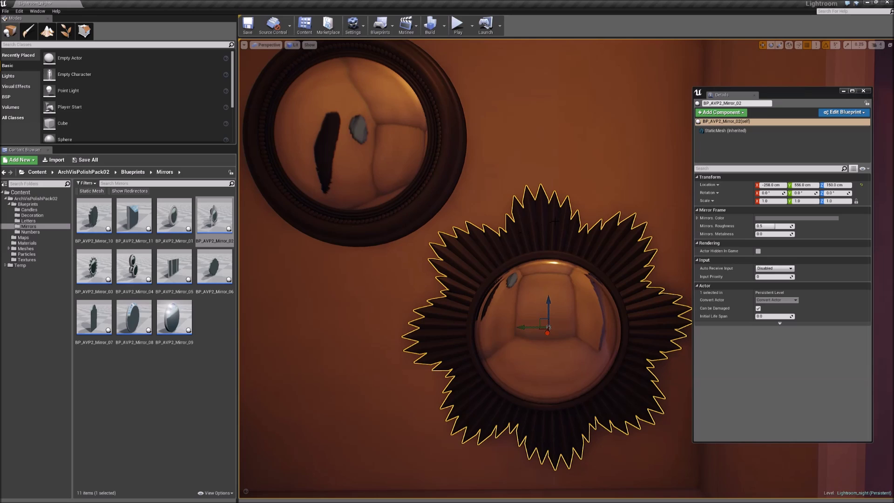
{"action": "mouse_move", "coordinate": [566, 191]}
{"action": "right_mouse_down"}
{"action": "mouse_move", "coordinate": [549, 169]}
{"action": "mouse_move", "coordinate": [562, 170]}
{"action": "mouse_move", "coordinate": [580, 195]}
{"action": "right_mouse_up"}
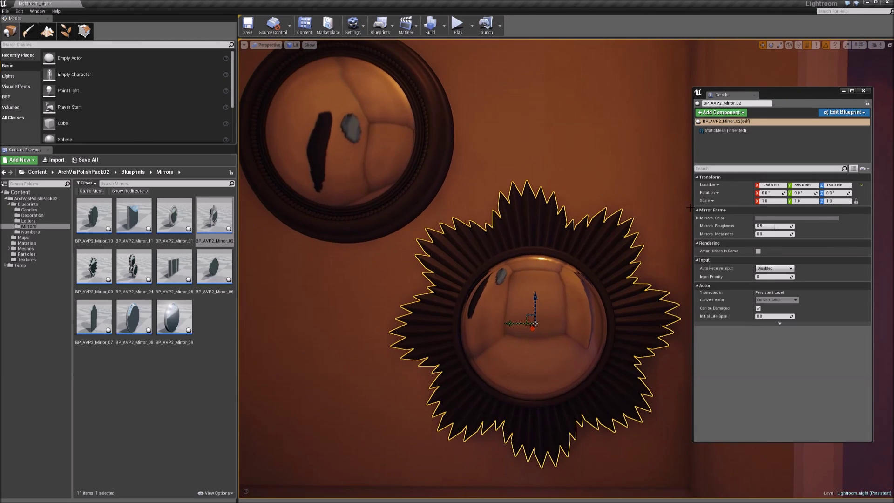
{"action": "left_click", "coordinate": [771, 218]}
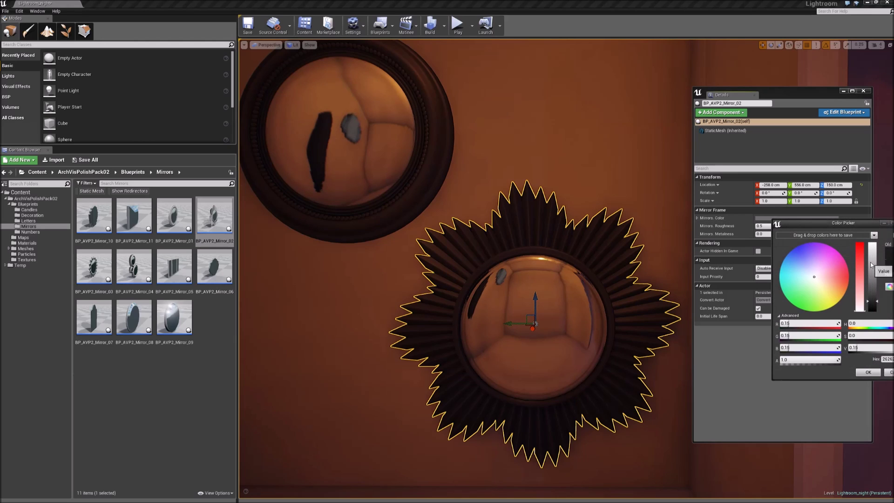
{"action": "left_click", "coordinate": [873, 246]}
{"action": "left_click_drag", "start_coordinate": [873, 246], "coordinate": [829, 209]}
{"action": "left_click", "coordinate": [835, 359]}
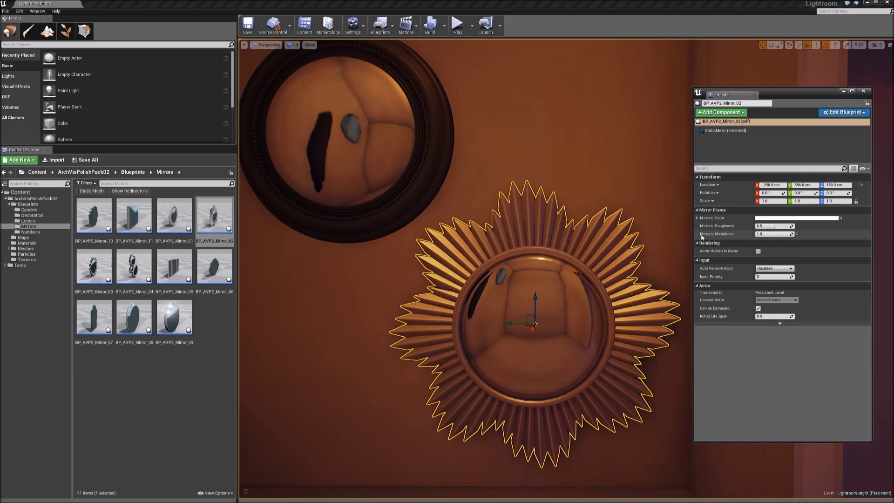
Set the sunburst mirror's frame roughness to about 0.54 and deselect the mirror
{"action": "right_click_drag", "start_coordinate": [652, 242], "coordinate": [656, 219]}
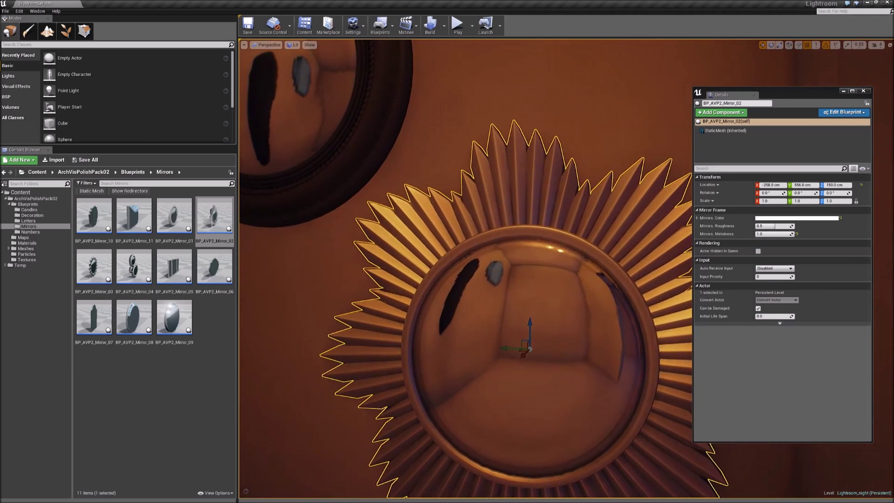
{"action": "mouse_move", "coordinate": [773, 226]}
{"action": "left_mouse_down"}
{"action": "mouse_move", "coordinate": [761, 226]}
{"action": "mouse_move", "coordinate": [776, 226]}
{"action": "left_mouse_up"}
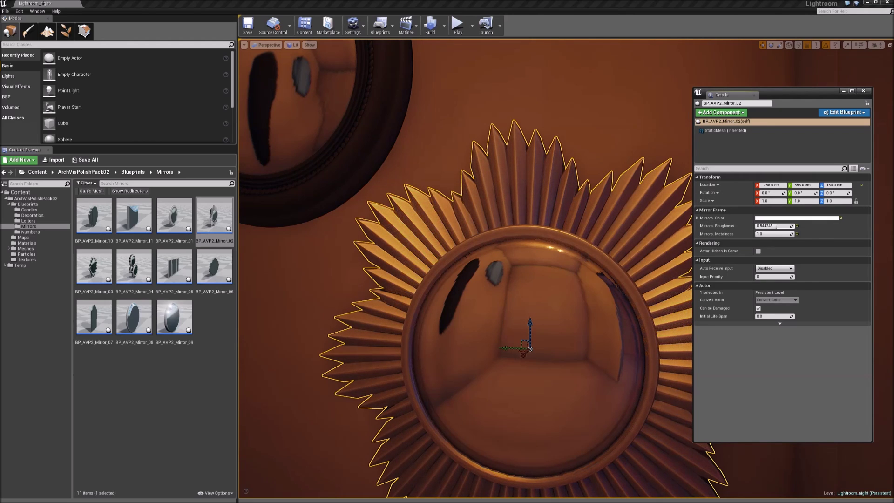
{"action": "right_click_drag", "start_coordinate": [565, 250], "coordinate": [531, 250]}
{"action": "key", "text": "Escape"}
{"action": "key", "text": "w"}
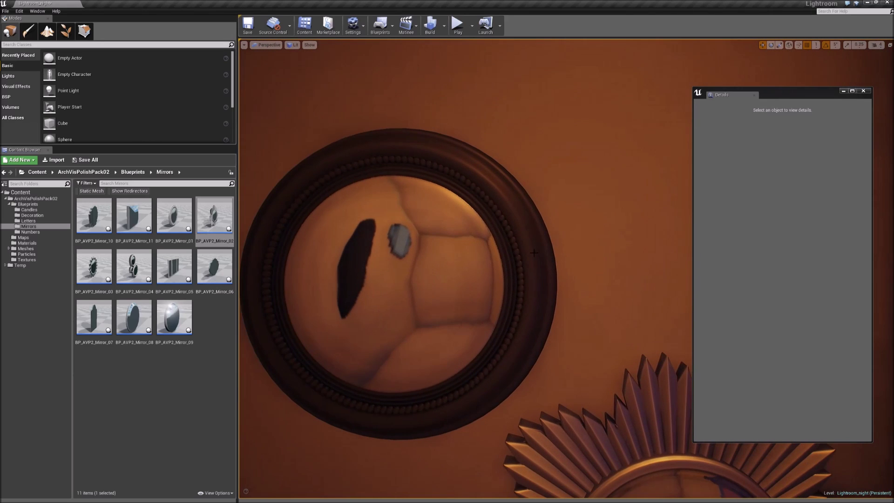
Set the round beaded mirror's frame color to red and its frame roughness to about 0.15, and deselect the mirror
{"action": "left_click", "coordinate": [530, 251]}
{"action": "left_click", "coordinate": [792, 218]}
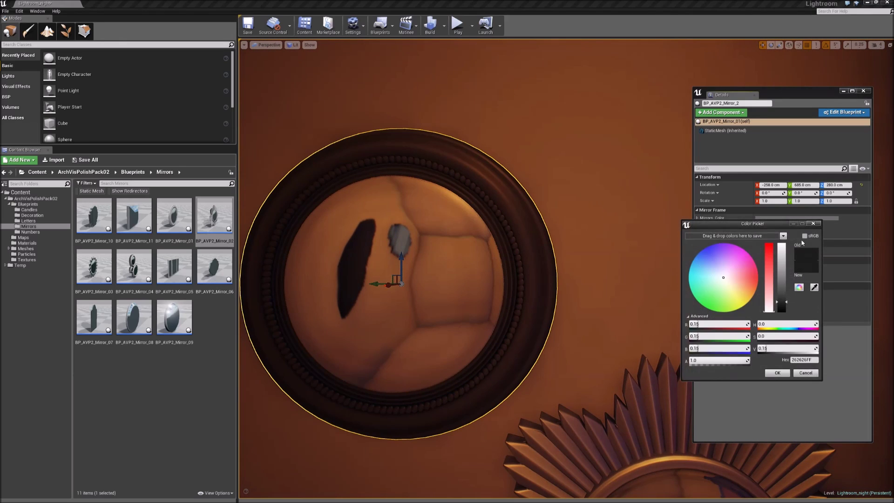
{"action": "left_click_drag", "start_coordinate": [746, 285], "coordinate": [783, 255]}
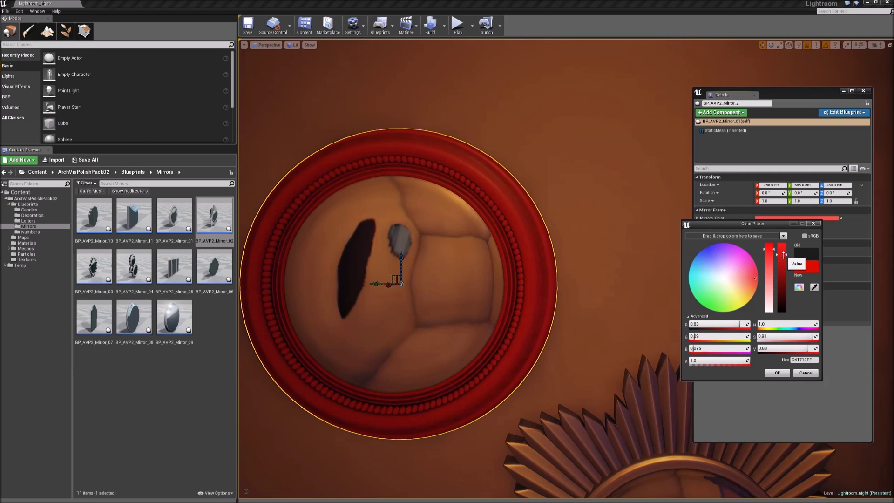
{"action": "left_click", "coordinate": [779, 372]}
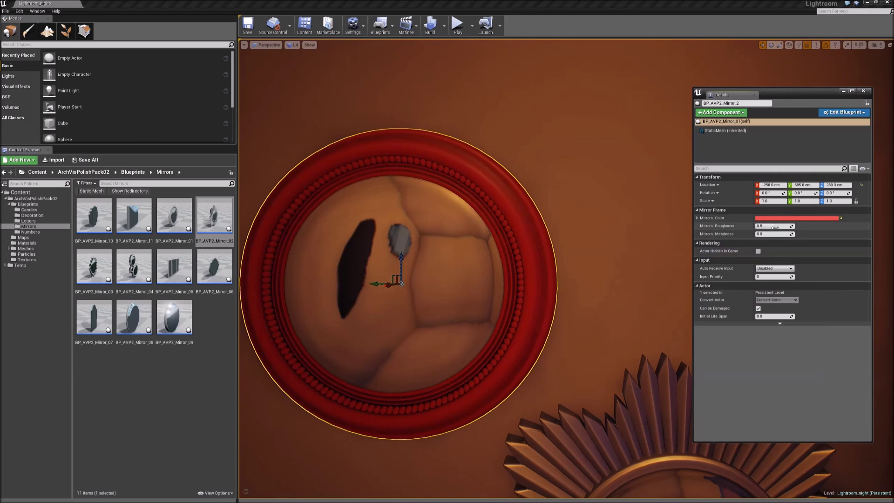
{"action": "left_click_drag", "start_coordinate": [773, 226], "coordinate": [764, 226]}
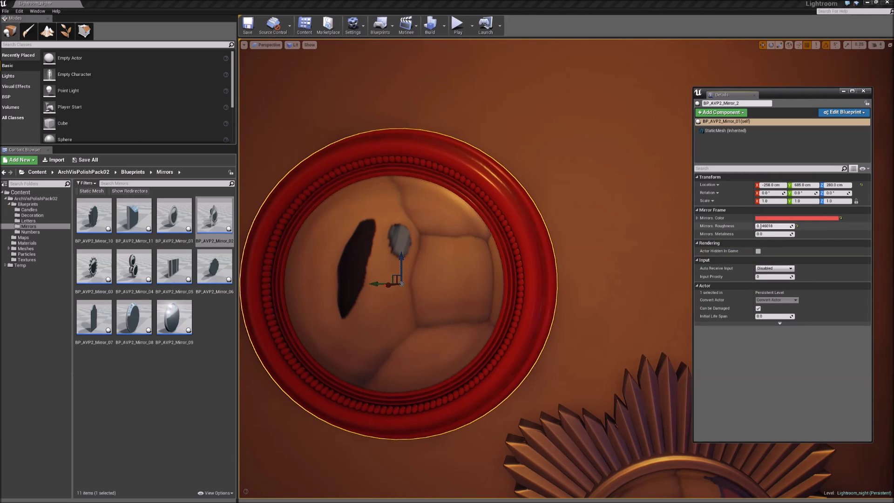
{"action": "key", "text": "Escape"}
Place the BP_AVP2_Mirror_03 and BP_AVP2_Mirror_04 blueprints on the wall around the red and sunburst mirrors
{"action": "right_click_drag", "start_coordinate": [515, 208], "coordinate": [552, 261]}
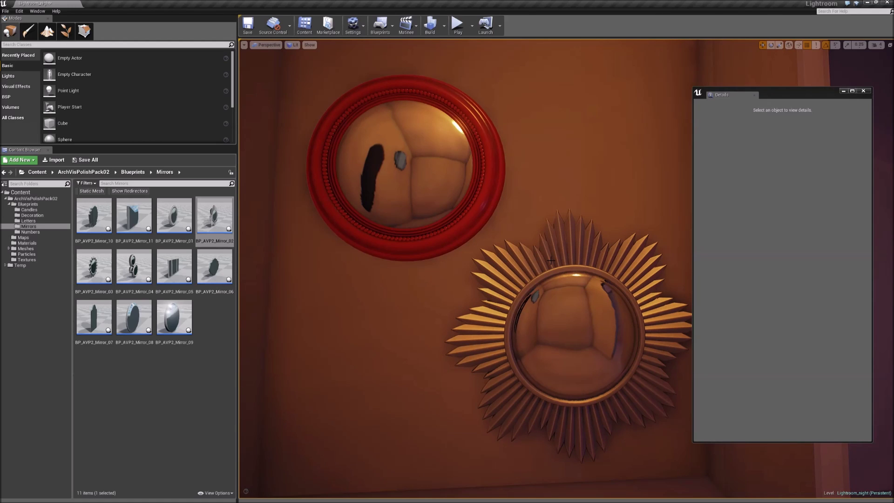
{"action": "scroll", "coordinate": [547, 192], "scroll_direction": "down", "scroll_amount": 4}
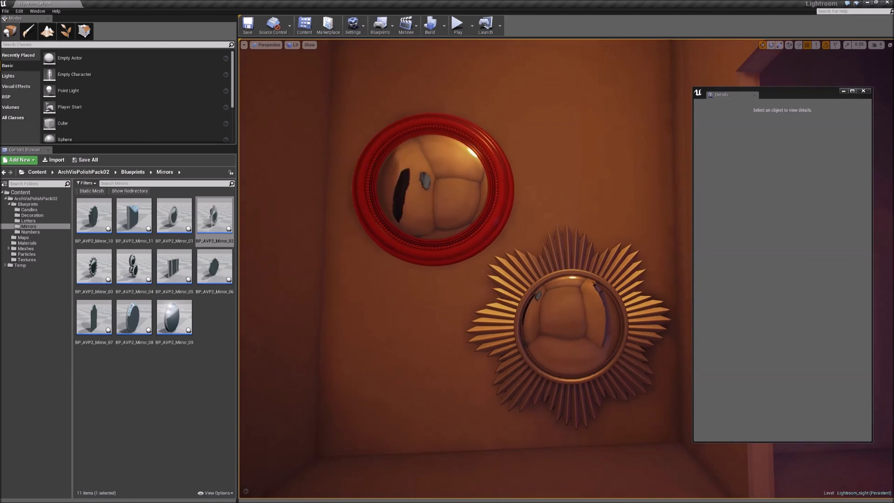
{"action": "left_click_drag", "start_coordinate": [106, 270], "coordinate": [404, 348]}
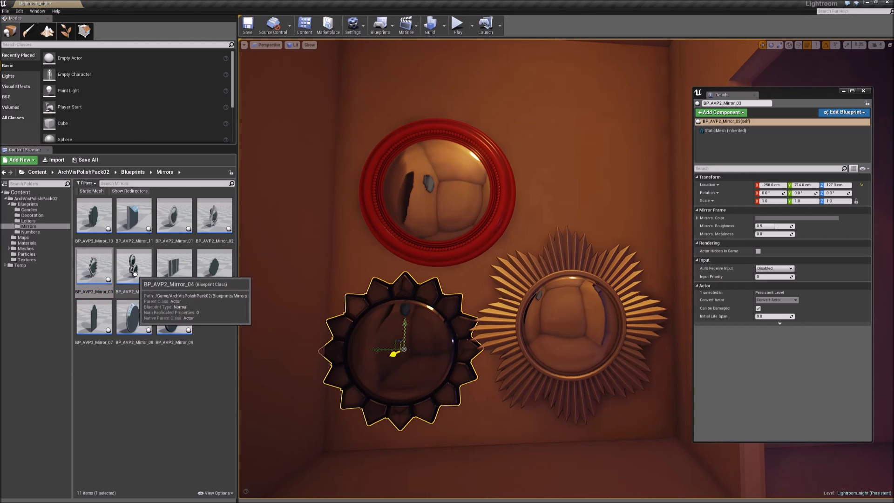
{"action": "left_click_drag", "start_coordinate": [134, 266], "coordinate": [591, 135]}
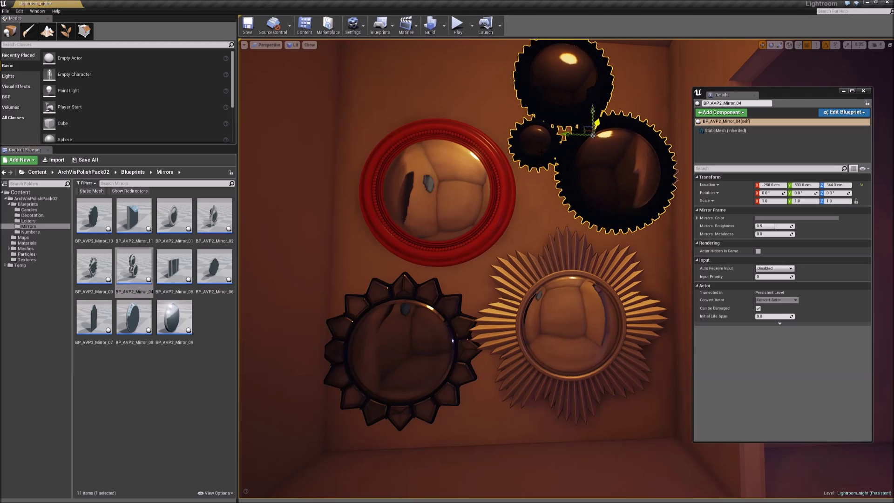
Delete the gear-shaped triple mirror and the black petal-framed mirror from the wall
{"action": "mouse_move", "coordinate": [591, 135]}
{"action": "right_mouse_down"}
{"action": "mouse_move", "coordinate": [598, 139]}
{"action": "mouse_move", "coordinate": [596, 118]}
{"action": "right_mouse_up"}
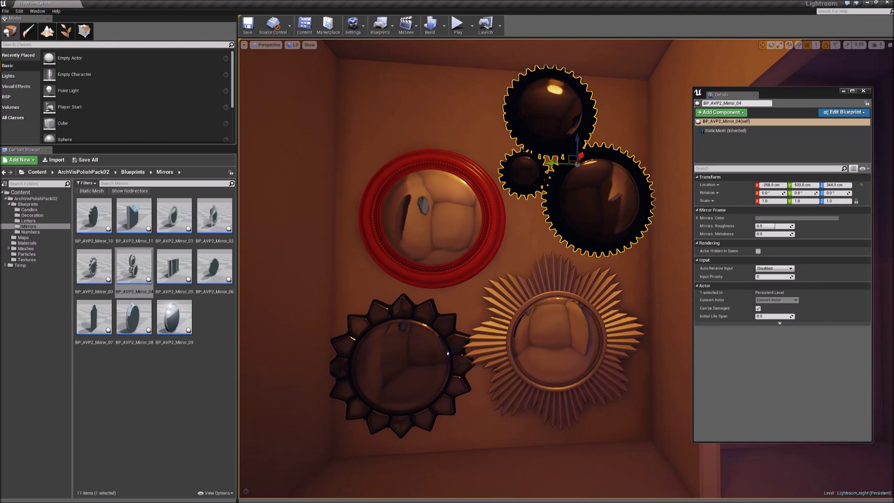
{"action": "key", "text": "Delete"}
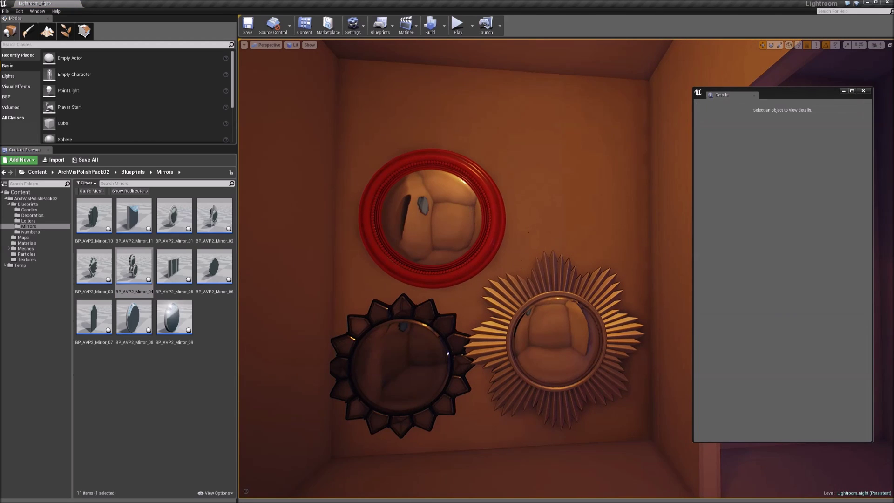
{"action": "left_click", "coordinate": [401, 368]}
{"action": "key", "text": "Delete"}
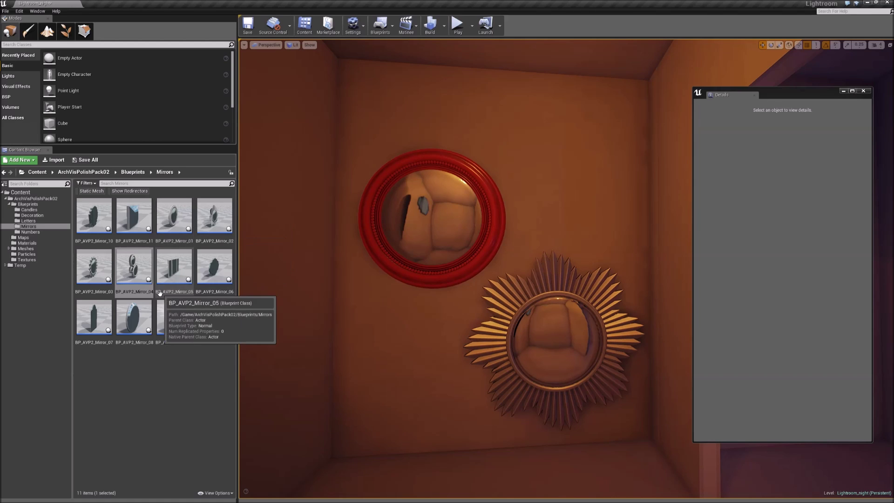
Place the BP_AVP2_Mirror_08, BP_AVP2_Mirror_11 and BP_AVP2_Mirror_05 blueprints on the wall around the red and sunburst mirrors, and clear the selection
{"action": "left_click_drag", "start_coordinate": [134, 318], "coordinate": [387, 334]}
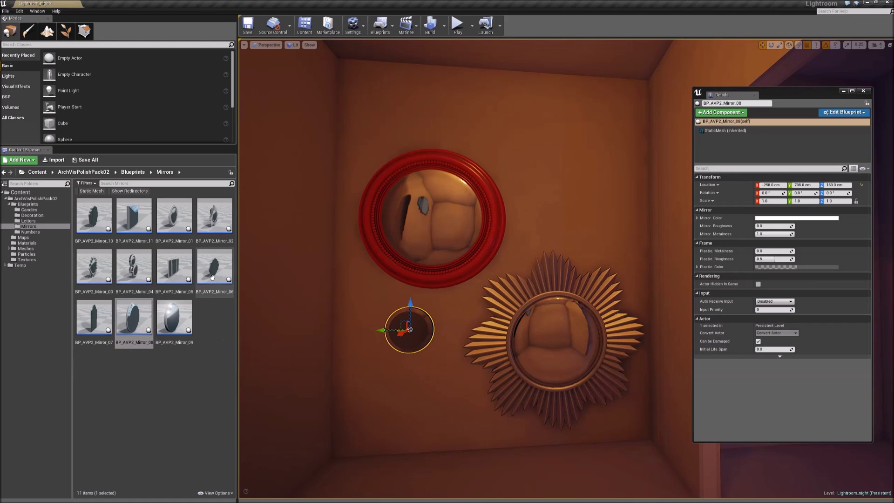
{"action": "left_click_drag", "start_coordinate": [122, 215], "coordinate": [550, 208]}
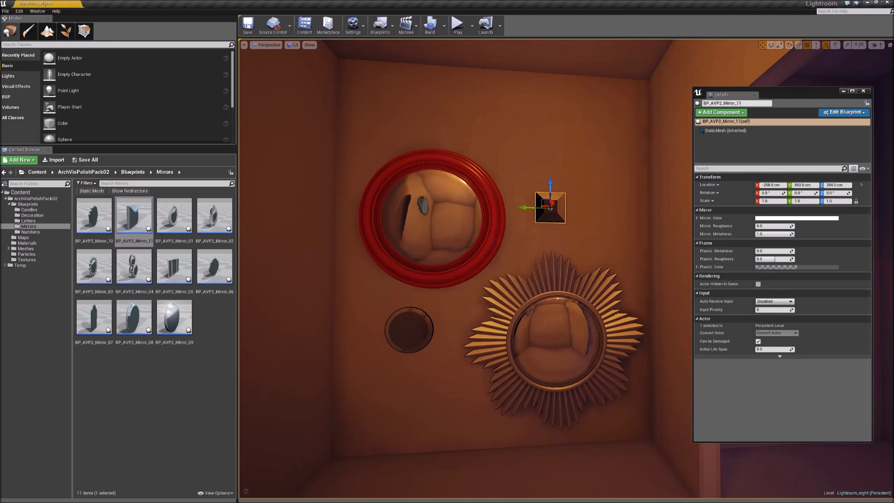
{"action": "left_click_drag", "start_coordinate": [174, 268], "coordinate": [555, 147]}
{"action": "key", "text": "Escape"}
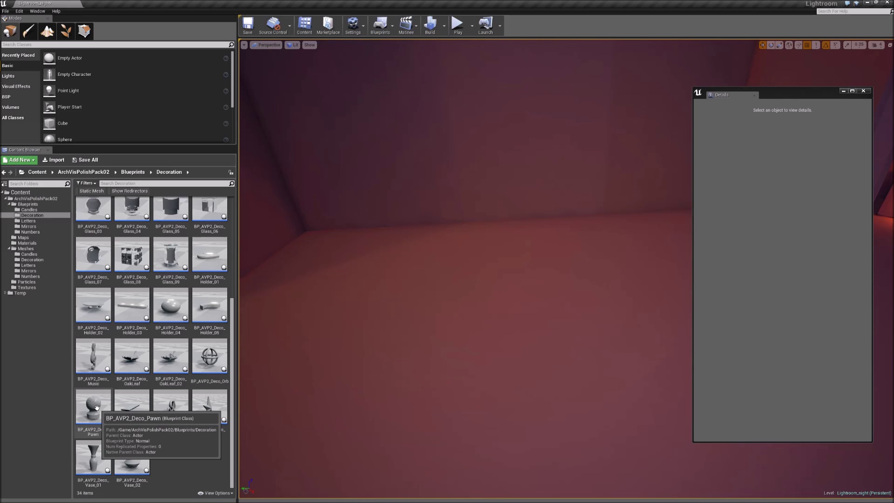
Place four BP_AVP2_Deco_Pawn decorations from the Blueprints Decoration folder on the floor
{"action": "left_click_drag", "start_coordinate": [93, 405], "coordinate": [372, 340]}
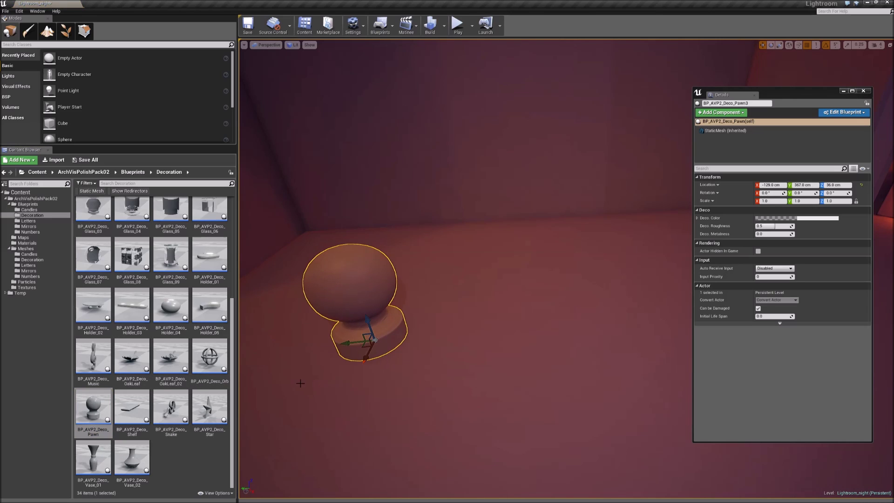
{"action": "left_click_drag", "start_coordinate": [93, 413], "coordinate": [437, 294]}
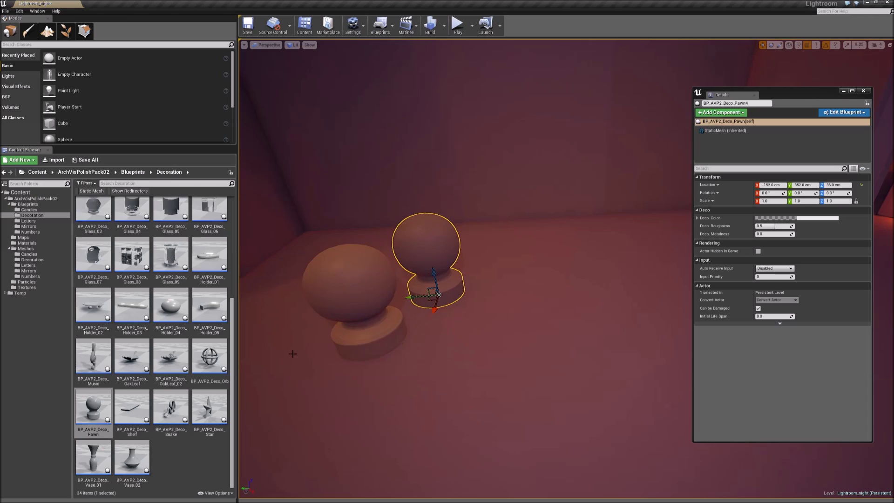
{"action": "left_click_drag", "start_coordinate": [103, 411], "coordinate": [511, 320]}
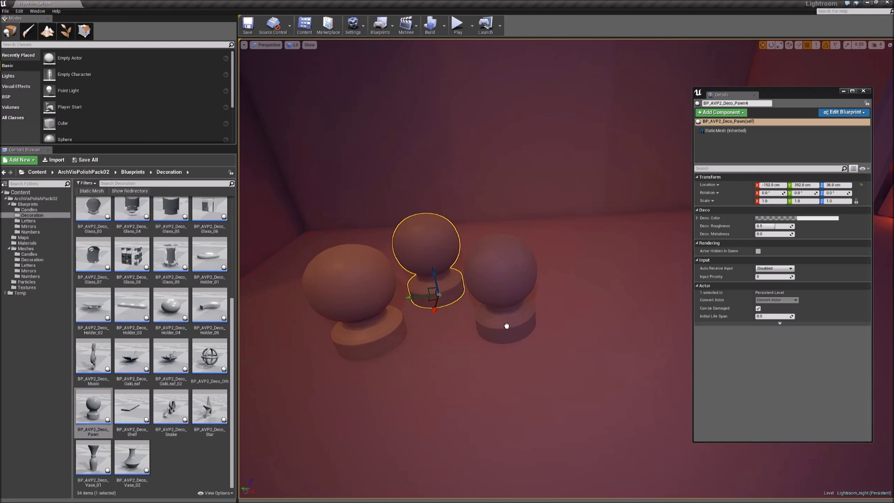
{"action": "left_click_drag", "start_coordinate": [101, 418], "coordinate": [593, 321]}
Set the rear pawn's metalness to 1.0 and its roughness to about 0.04
{"action": "left_click", "coordinate": [433, 267]}
{"action": "right_click_drag", "start_coordinate": [434, 267], "coordinate": [412, 242]}
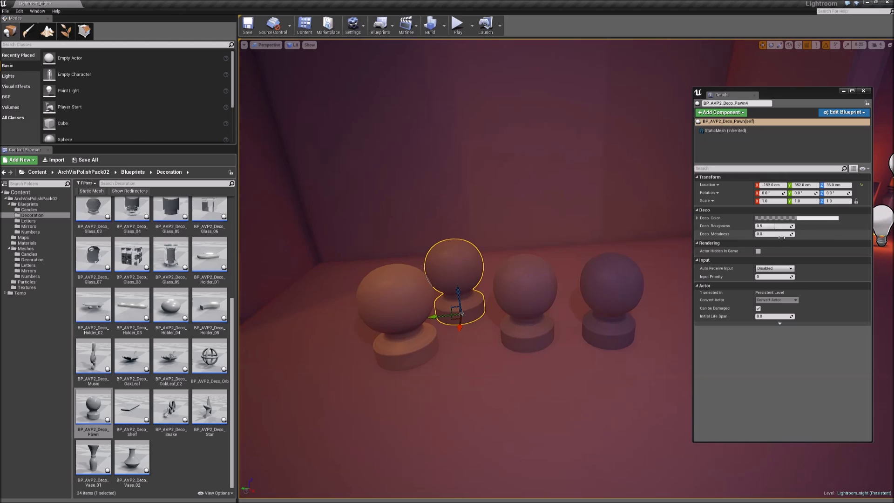
{"action": "left_click_drag", "start_coordinate": [759, 233], "coordinate": [792, 234]}
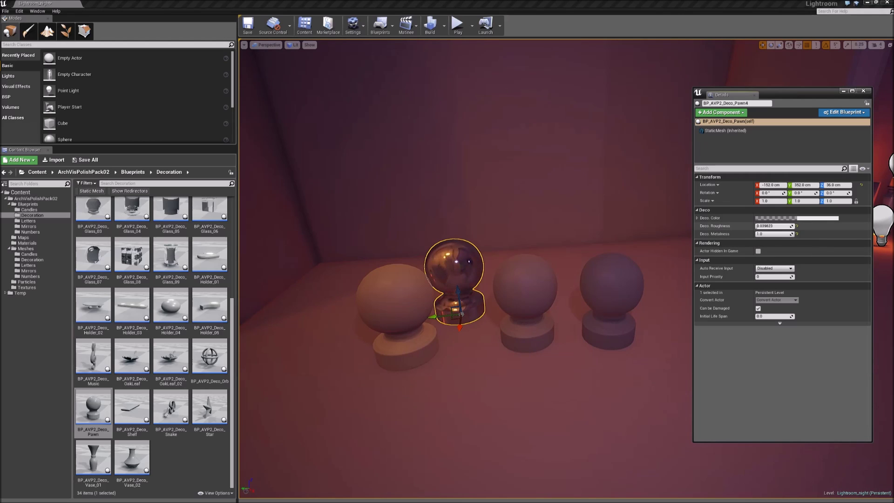
Set the third pawn's color to blue (3456CC) and its roughness to about 0.79
{"action": "left_click", "coordinate": [535, 282]}
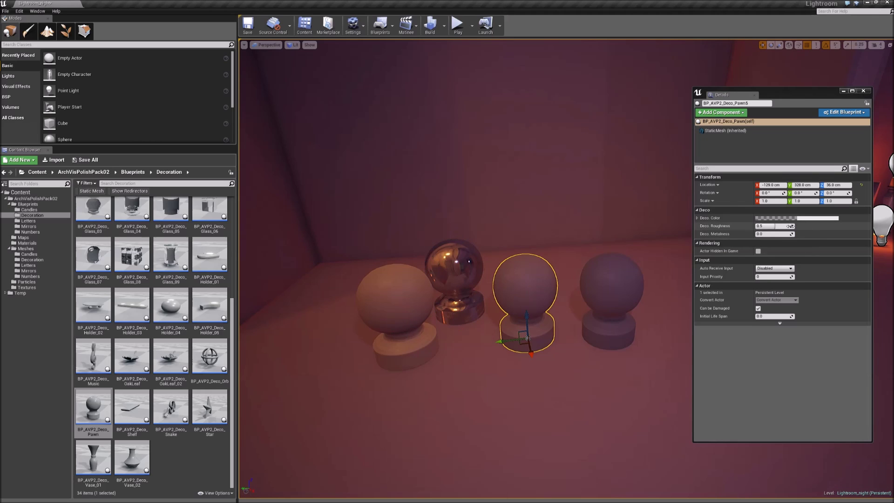
{"action": "left_click", "coordinate": [809, 218]}
{"action": "left_click_drag", "start_coordinate": [767, 282], "coordinate": [725, 256]}
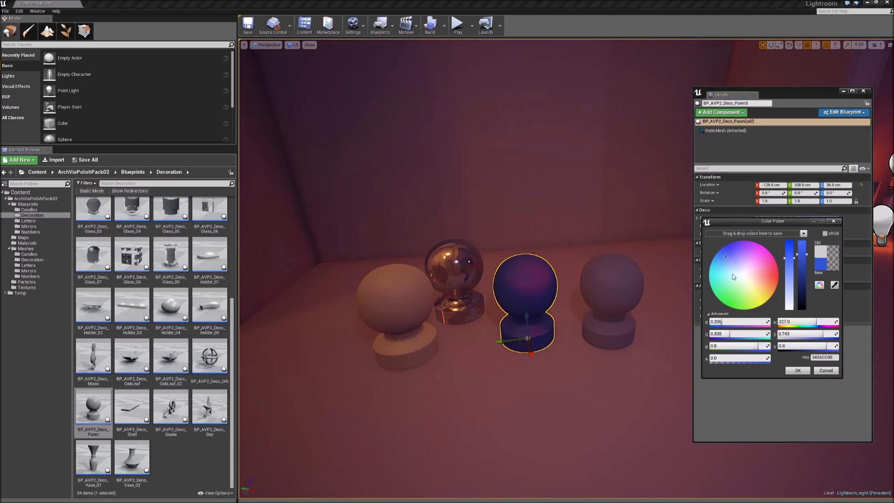
{"action": "left_click", "coordinate": [794, 372]}
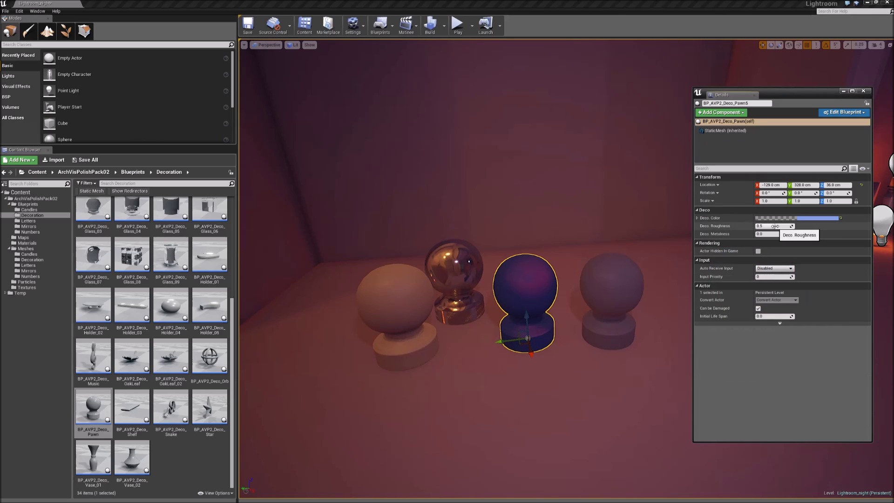
{"action": "left_click_drag", "start_coordinate": [775, 226], "coordinate": [801, 226]}
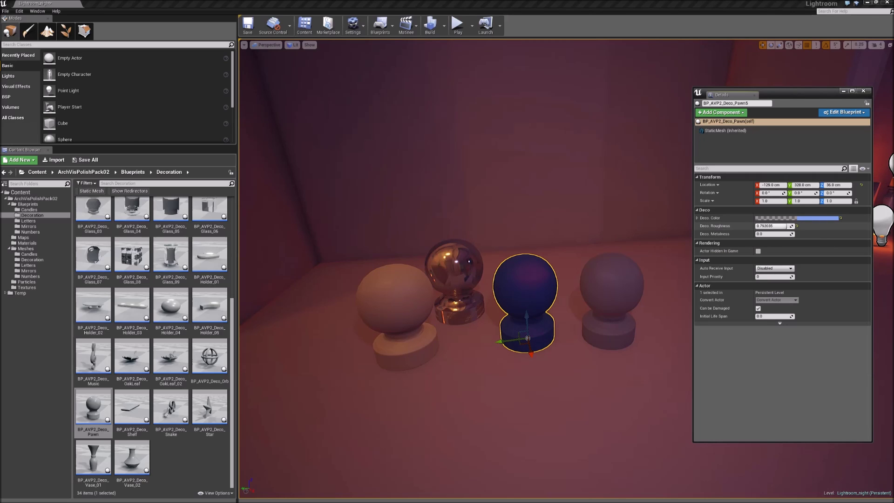
Set the fourth pawn's color to near-black (0B0B0B), its roughness to 0.0 and its metalness to about 0.54
{"action": "right_click_drag", "start_coordinate": [606, 242], "coordinate": [644, 279]}
{"action": "left_click", "coordinate": [609, 249]}
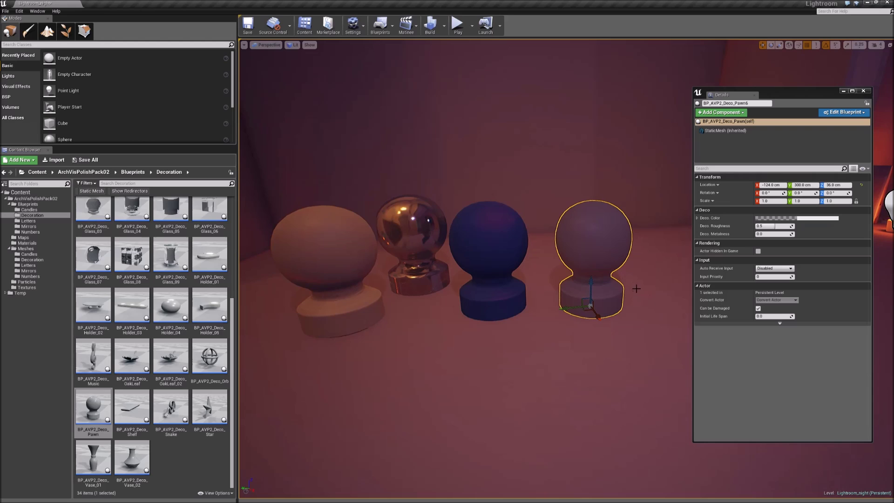
{"action": "left_click", "coordinate": [817, 218]}
{"action": "left_click_drag", "start_coordinate": [813, 306], "coordinate": [811, 308]}
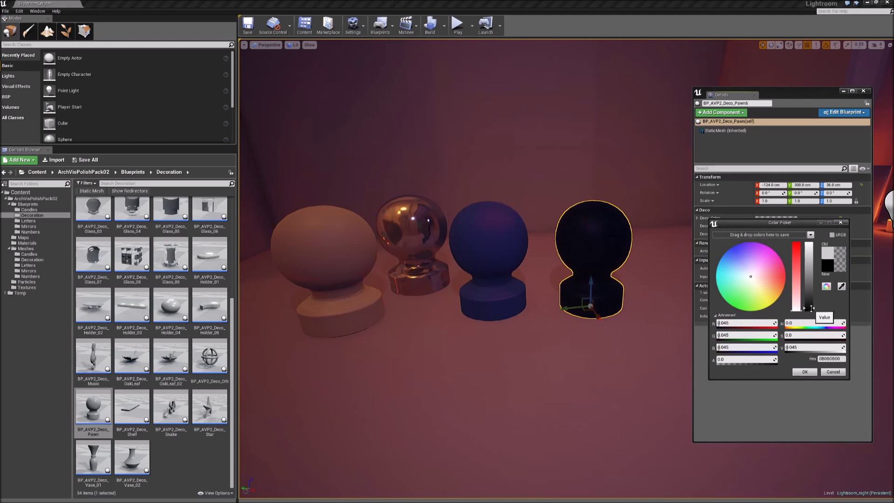
{"action": "left_click", "coordinate": [806, 372]}
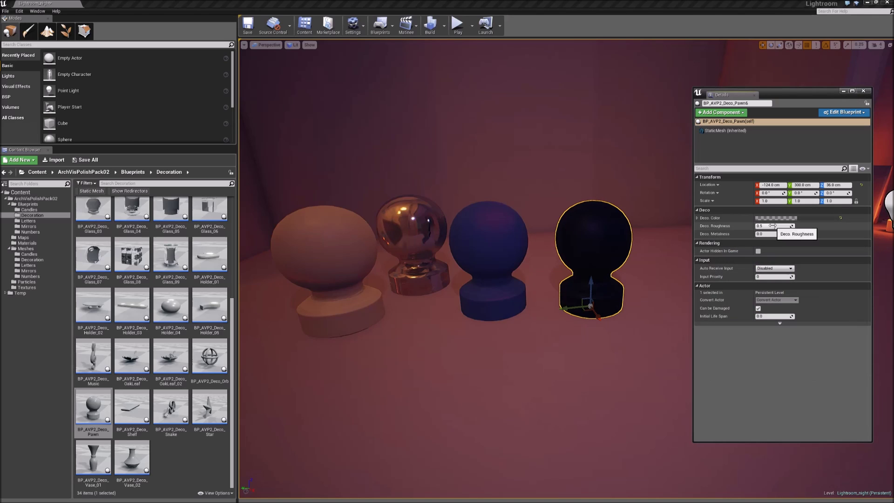
{"action": "left_click_drag", "start_coordinate": [773, 225], "coordinate": [749, 225]}
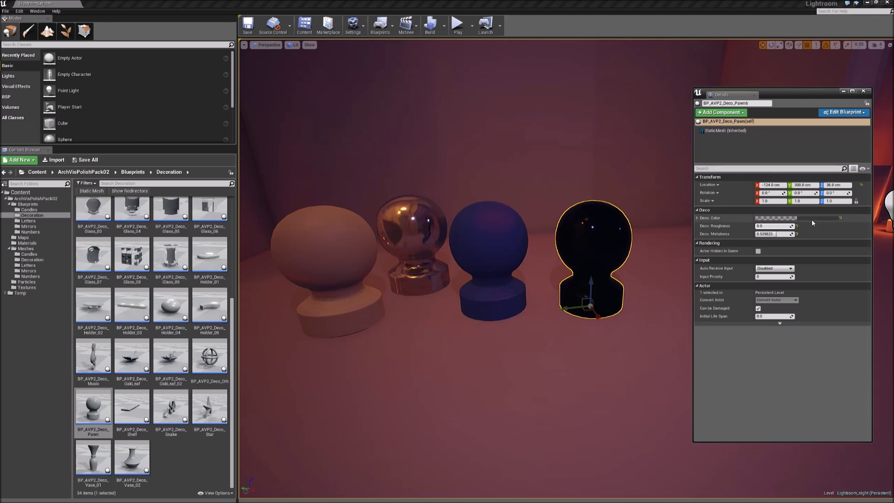
Change the fourth pawn's color to light gray with a value of about 0.75
{"action": "left_click", "coordinate": [787, 218]}
{"action": "left_click_drag", "start_coordinate": [804, 280], "coordinate": [808, 259]}
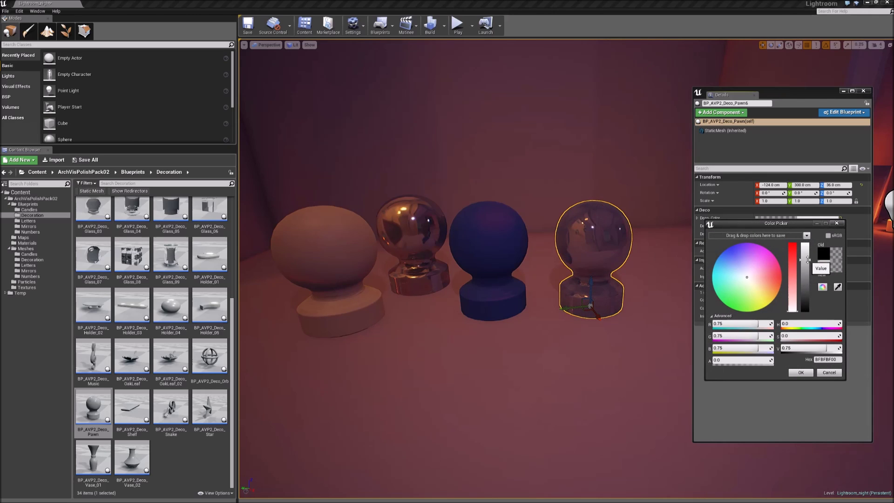
{"action": "left_click", "coordinate": [801, 374]}
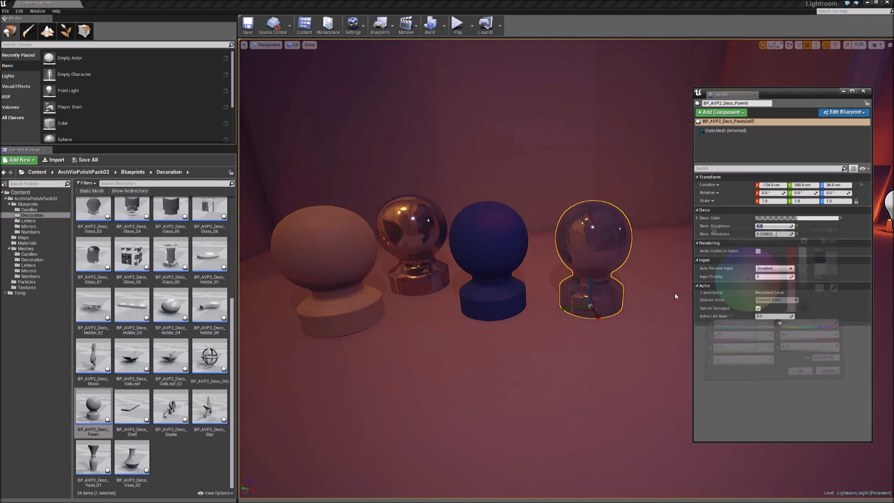
{"action": "left_click", "coordinate": [677, 296]}
{"action": "right_click_drag", "start_coordinate": [676, 295], "coordinate": [656, 279]}
{"action": "left_click", "coordinate": [614, 292]}
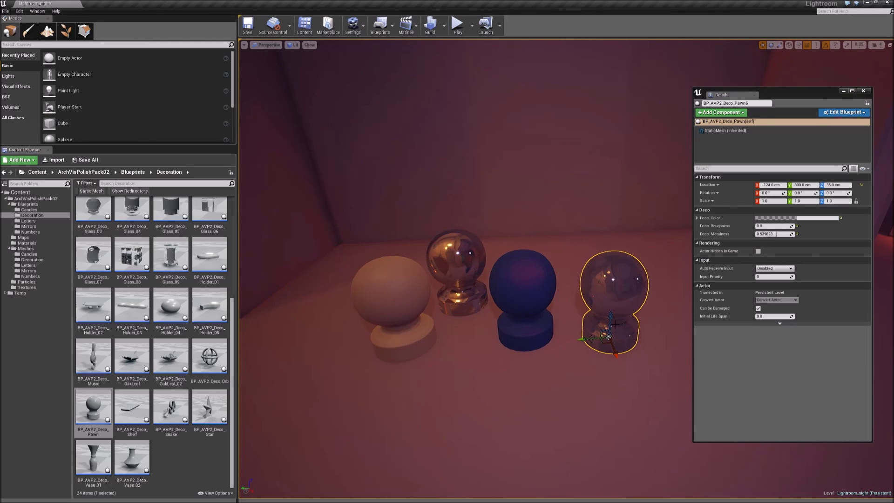
Place the BP_AVP2_Deco_OakLeaf decoration and BP_AVP2_Letter_B from the Blueprints Letters folder on the floor in front of the pawns
{"action": "left_click_drag", "start_coordinate": [132, 356], "coordinate": [386, 409]}
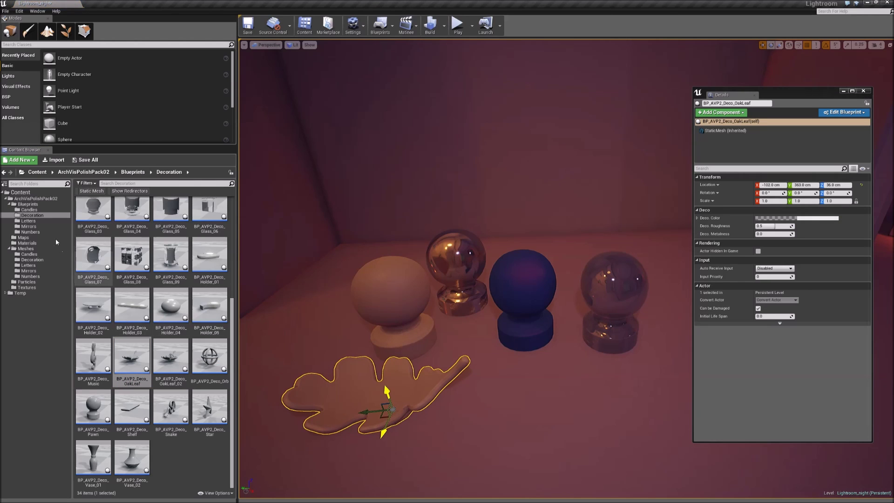
{"action": "left_click", "coordinate": [43, 221]}
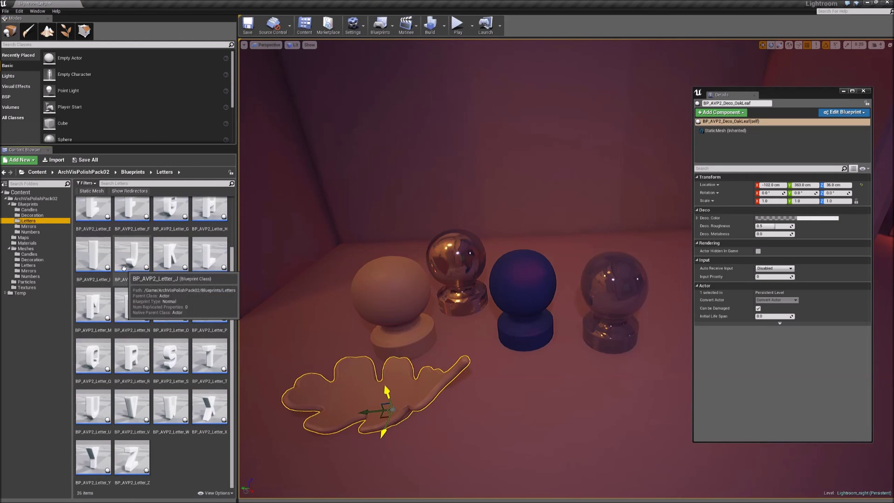
{"action": "scroll", "coordinate": [176, 282], "scroll_direction": "up", "scroll_amount": 3}
{"action": "left_click_drag", "start_coordinate": [131, 216], "coordinate": [563, 298]}
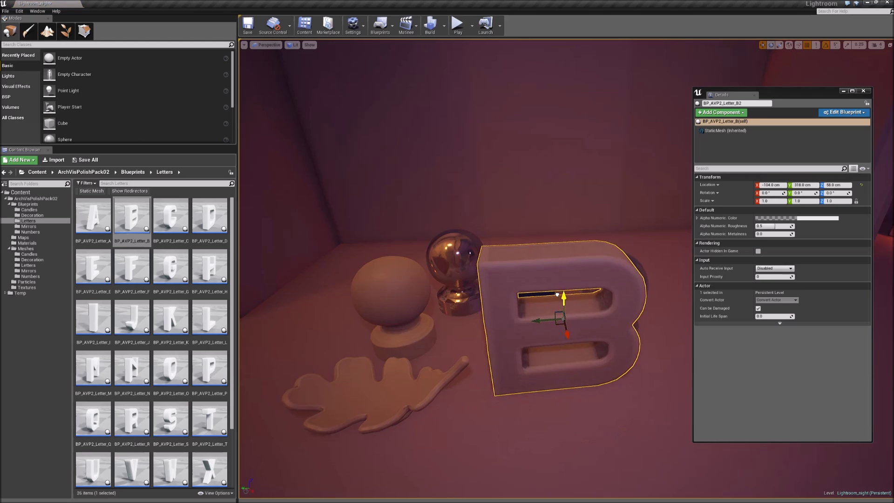
Set the letter B's metalness to about 0.94 and its roughness to about 0.62
{"action": "mouse_move", "coordinate": [562, 300]}
{"action": "right_mouse_down"}
{"action": "mouse_move", "coordinate": [563, 196]}
{"action": "mouse_move", "coordinate": [591, 336]}
{"action": "mouse_move", "coordinate": [588, 329]}
{"action": "mouse_move", "coordinate": [631, 419]}
{"action": "mouse_move", "coordinate": [592, 361]}
{"action": "mouse_move", "coordinate": [563, 293]}
{"action": "right_mouse_up"}
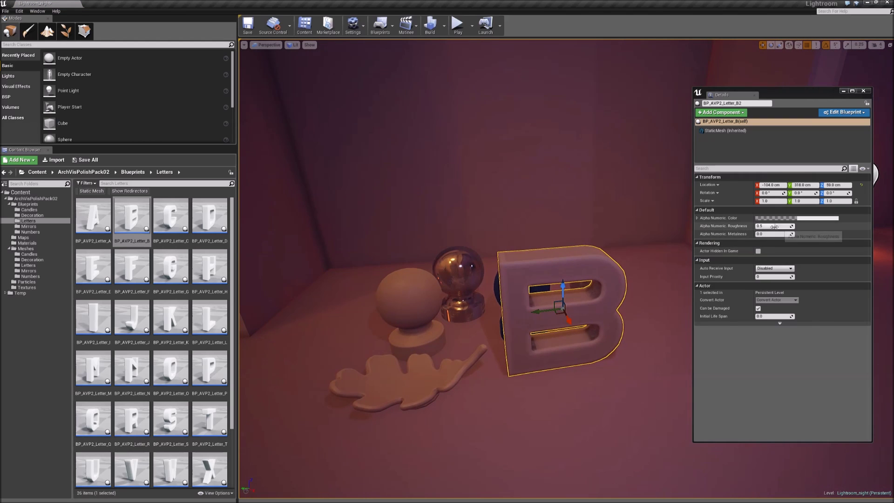
{"action": "mouse_move", "coordinate": [773, 226]}
{"action": "left_mouse_down"}
{"action": "mouse_move", "coordinate": [787, 234]}
{"action": "mouse_move", "coordinate": [771, 235]}
{"action": "mouse_move", "coordinate": [775, 225]}
{"action": "left_mouse_up"}
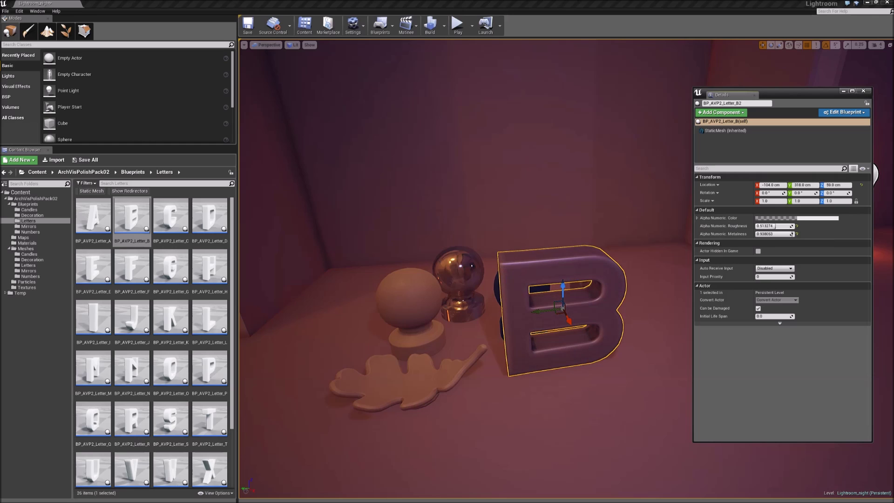
{"action": "mouse_move", "coordinate": [583, 198]}
{"action": "right_mouse_down"}
{"action": "mouse_move", "coordinate": [703, 191]}
{"action": "mouse_move", "coordinate": [638, 224]}
{"action": "mouse_move", "coordinate": [582, 197]}
{"action": "right_mouse_up"}
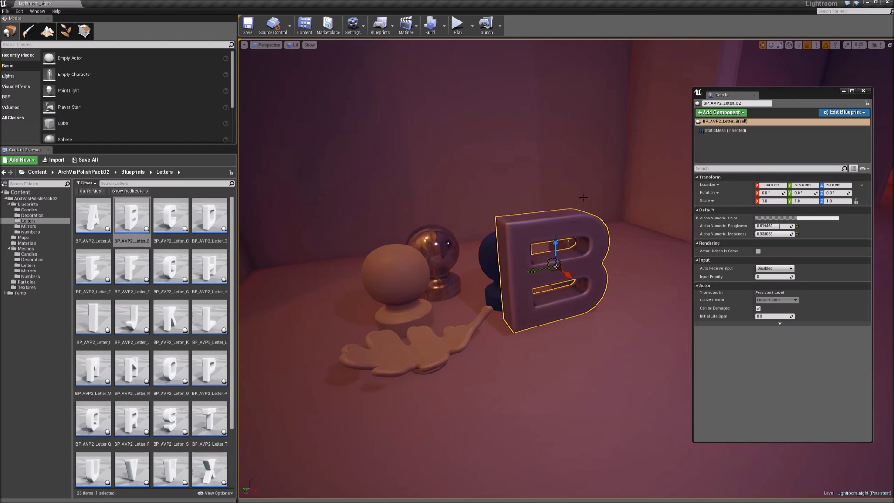